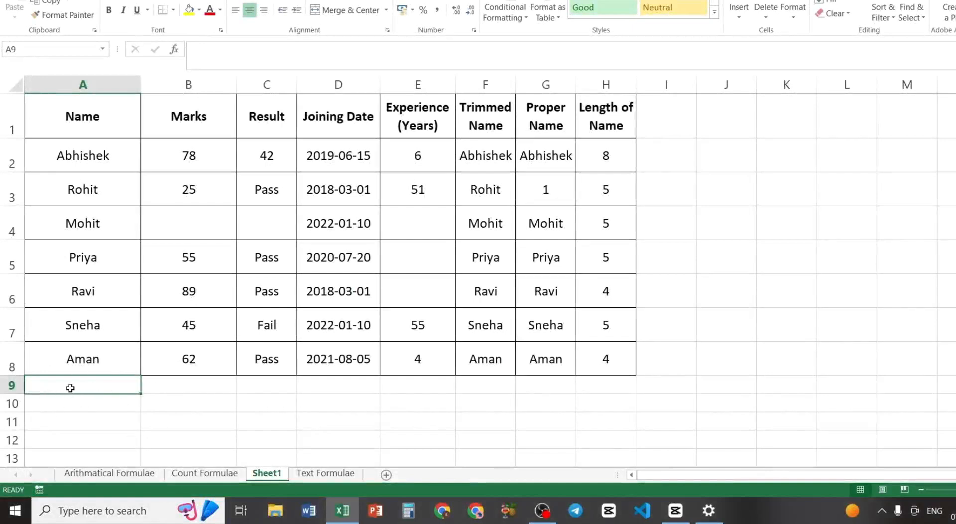
# - Label cell A9 COUNT and enter =COUNT(B2:B8) in B9 to count the numeric entries in the Marks column
pyautogui.write('COUNT')
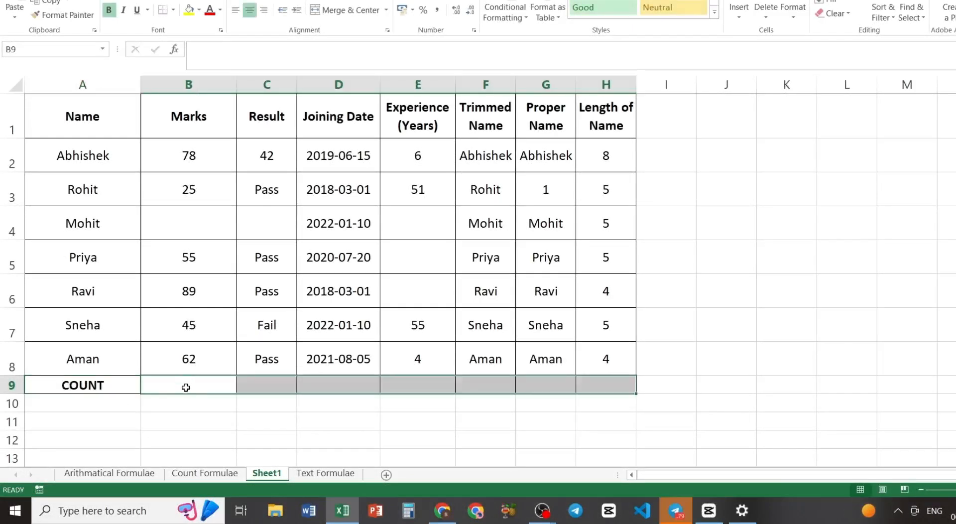
pyautogui.click(185, 387)
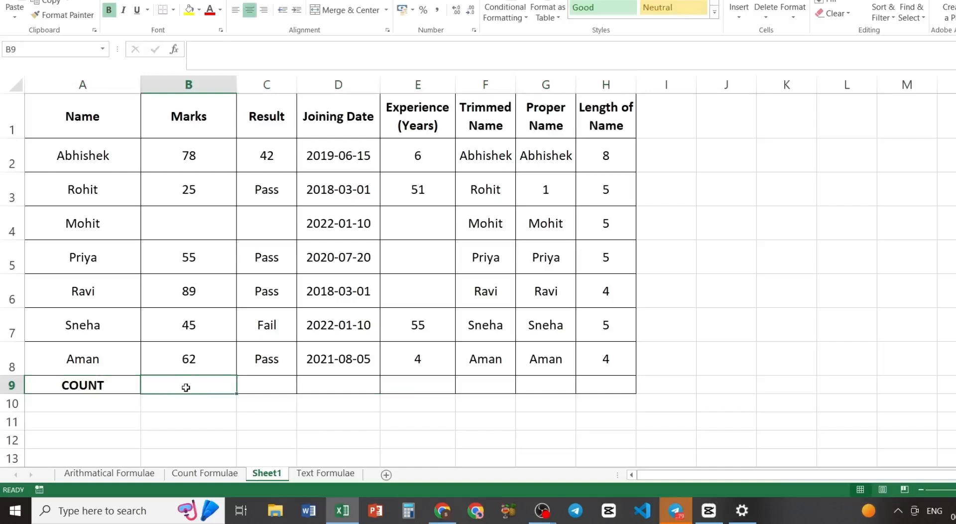
pyautogui.write('=count')
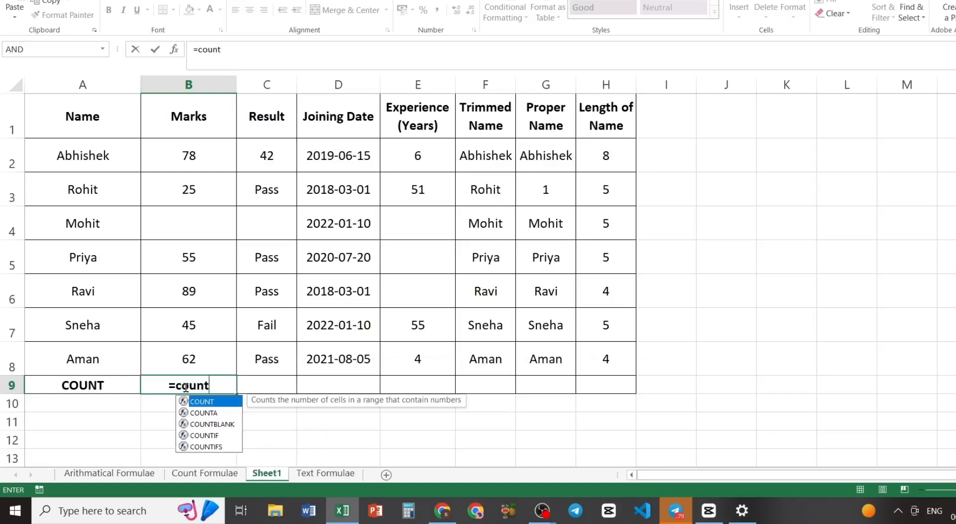
pyautogui.press('Tab')
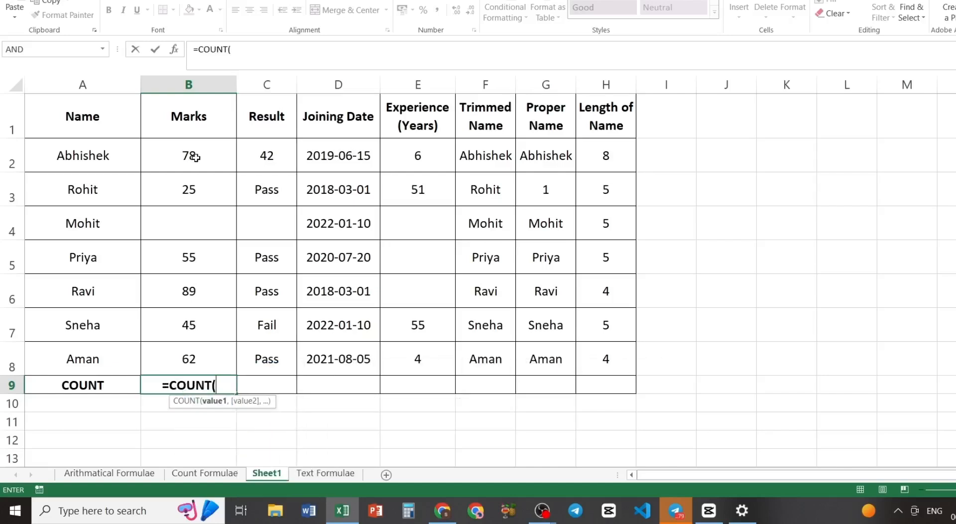
pyautogui.moveTo(195, 156); pyautogui.dragTo(194, 352)
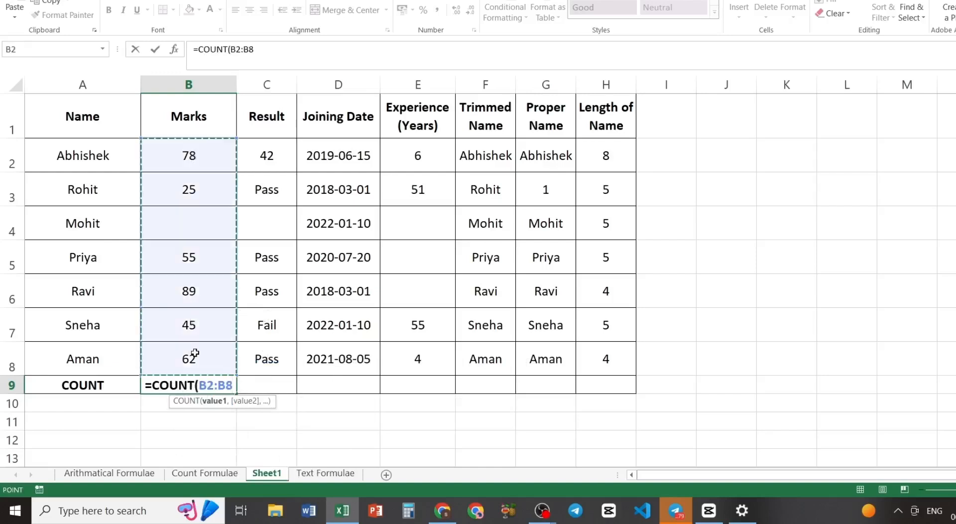
pyautogui.write(')')
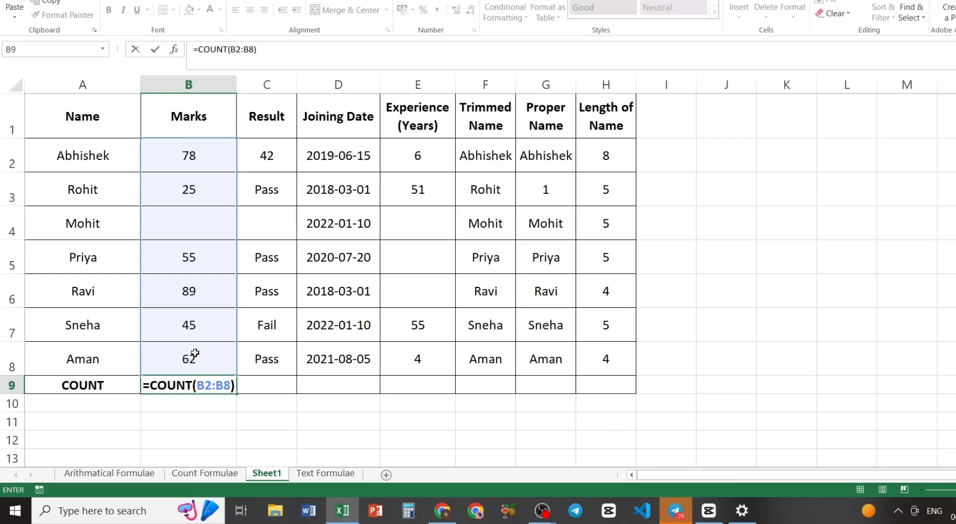
pyautogui.press('Return')
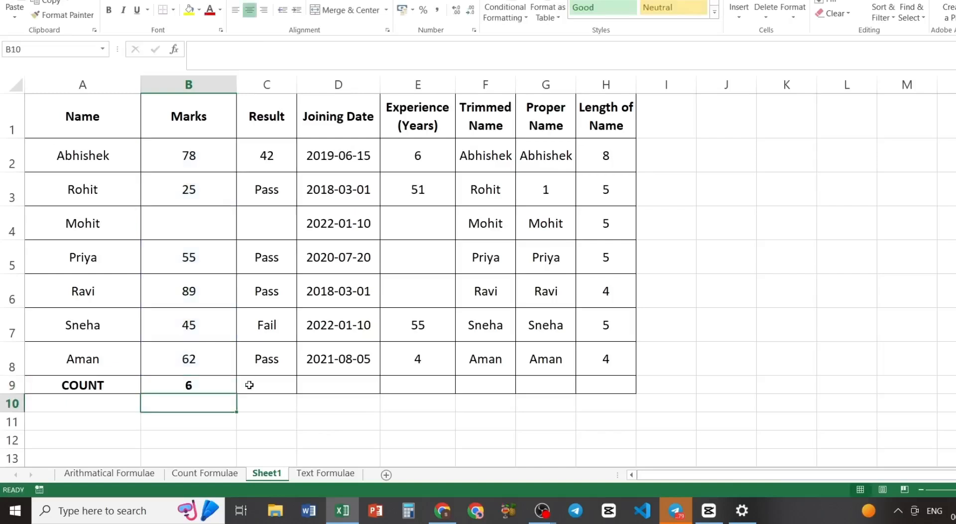
# - Fill the COUNT formula from B9 across row 9 through column H
pyautogui.click(210, 385)
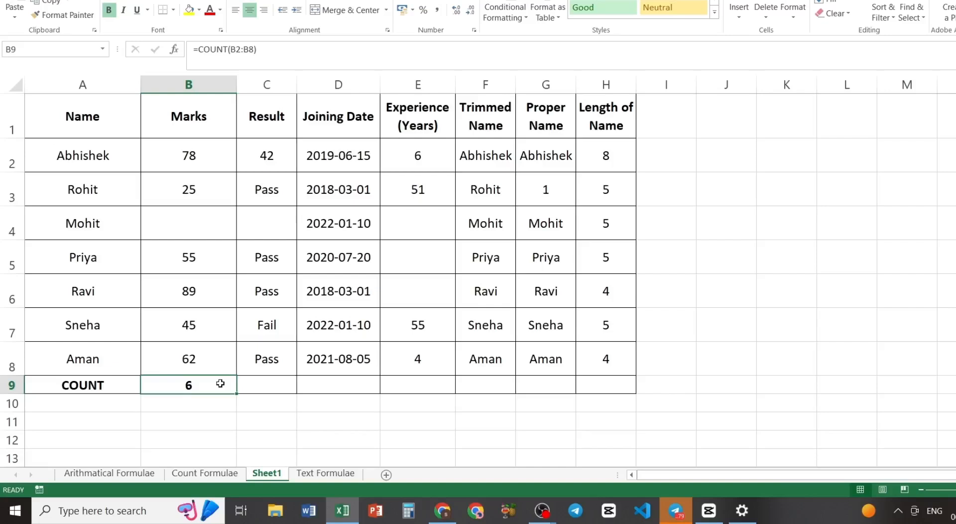
pyautogui.hotkey('shift', 'Right')
pyautogui.hotkey('shift', 'Right')
pyautogui.hotkey('shift', 'Right')
pyautogui.hotkey('shift', 'Right')
pyautogui.hotkey('shift', 'Right')
pyautogui.hotkey('shift', 'Right')
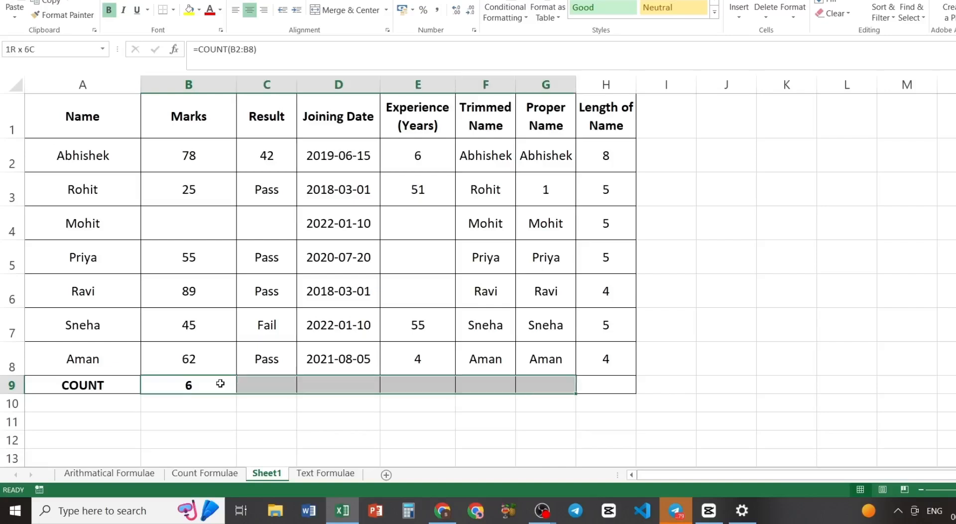
pyautogui.hotkey('ctrl', 'r')
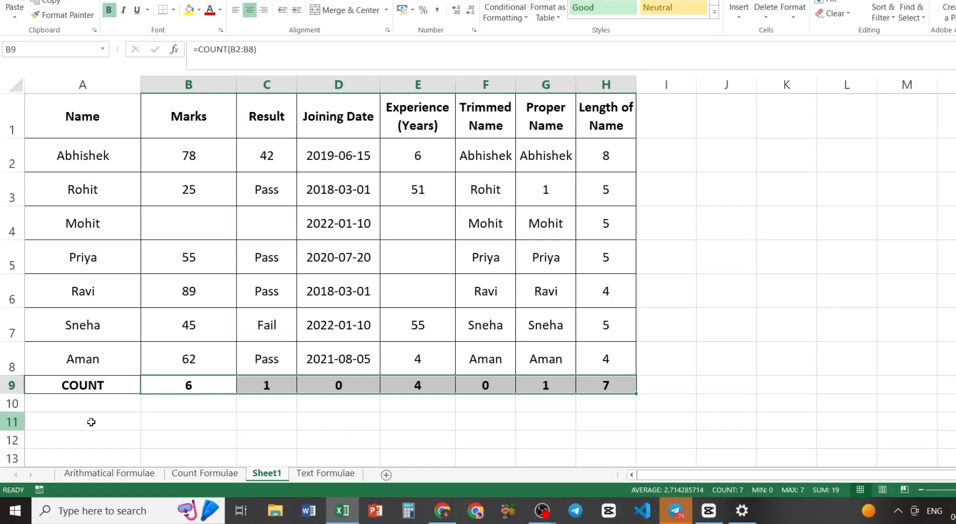
# - Label cell A10, directly below the COUNT row label, as COUNTA
pyautogui.click(78, 406)
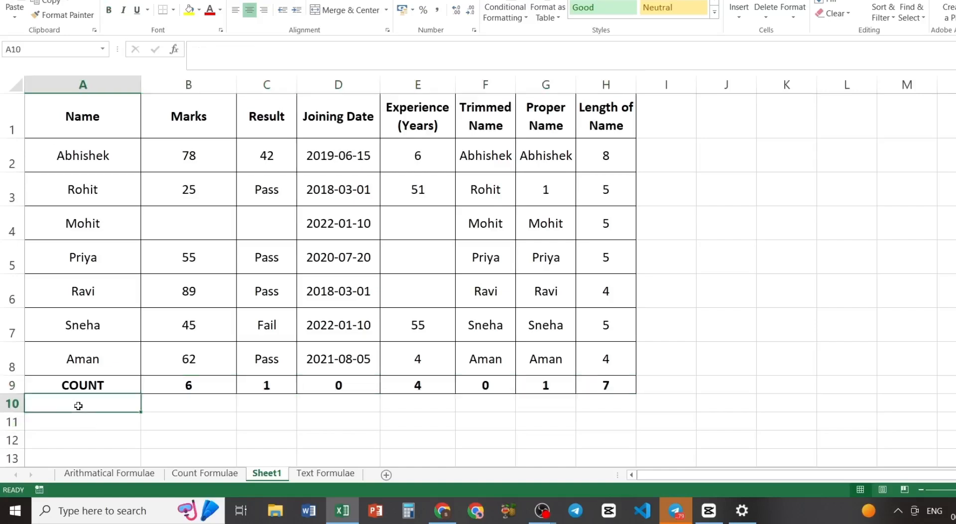
pyautogui.write('COUNTA')
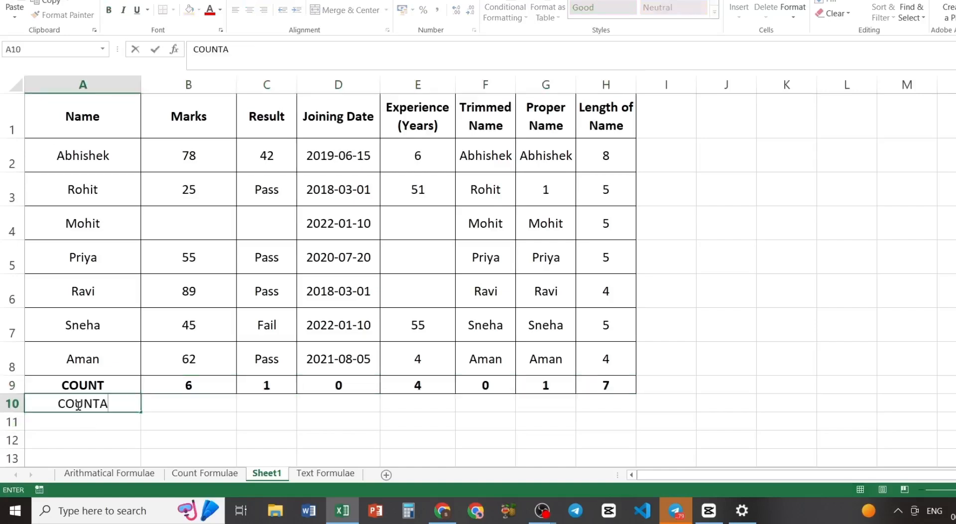
pyautogui.press('Tab')
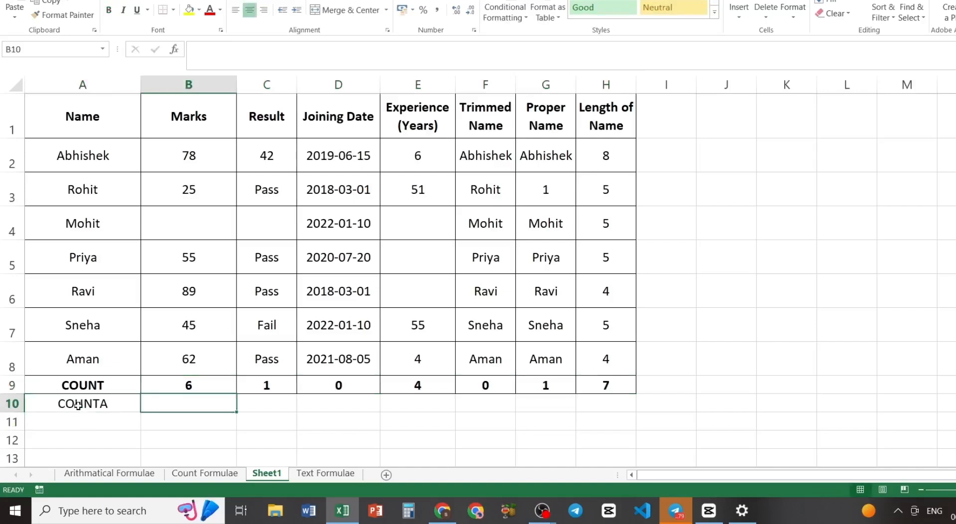
# - Enter =COUNTA(B2:B8) in B10 to count the non-empty cells in the Marks column
pyautogui.write('=COUNT')
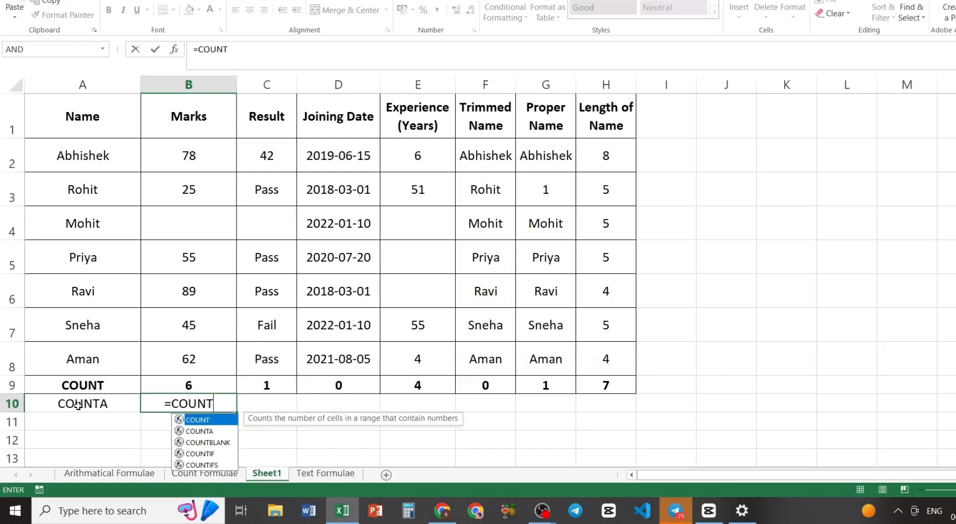
pyautogui.write('A')
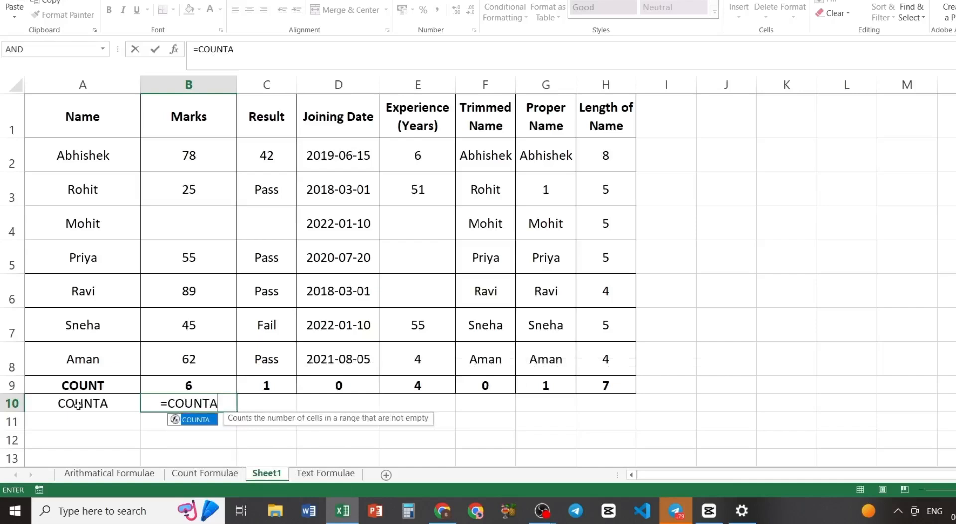
pyautogui.write('(')
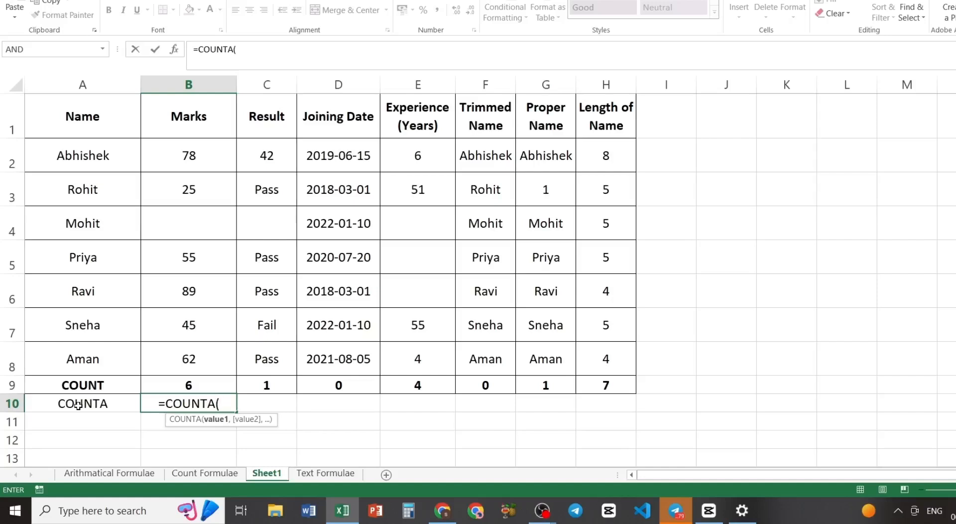
pyautogui.write('B2')
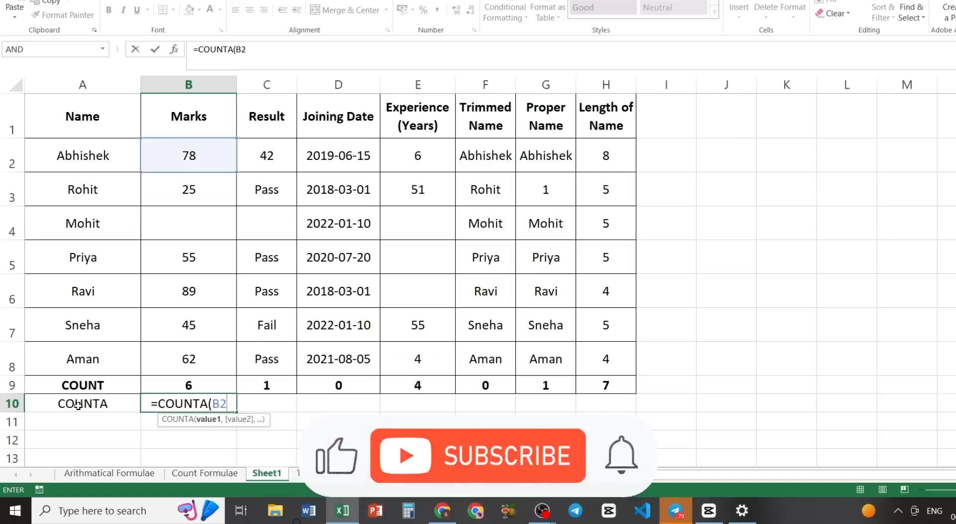
pyautogui.write(':')
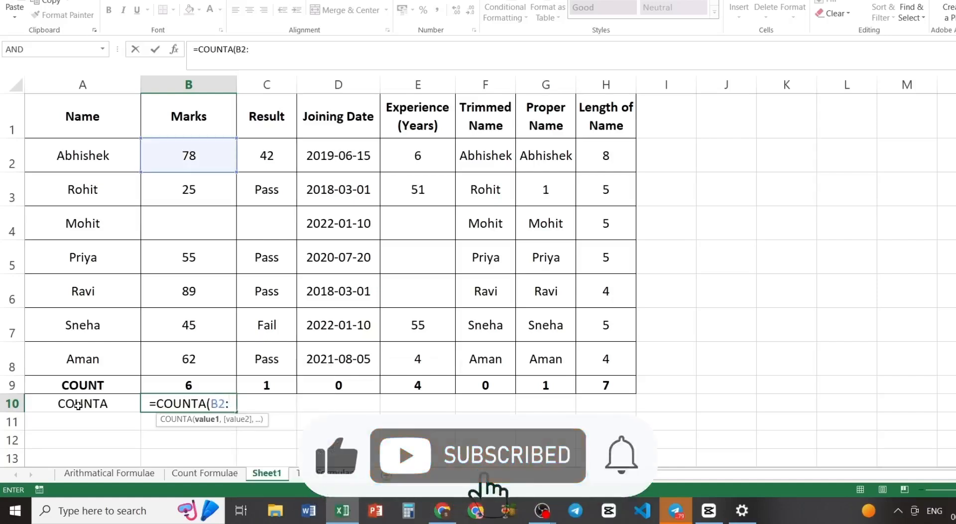
pyautogui.write('B8')
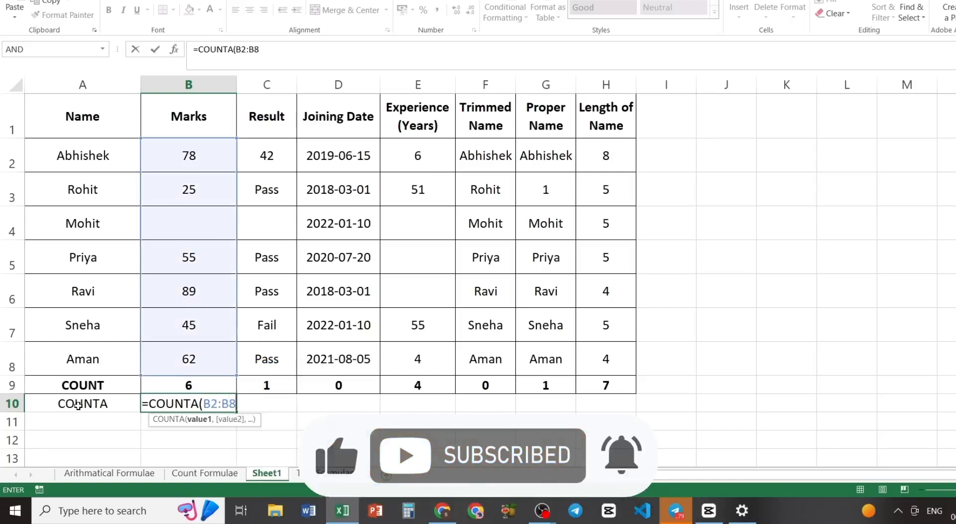
pyautogui.write(')')
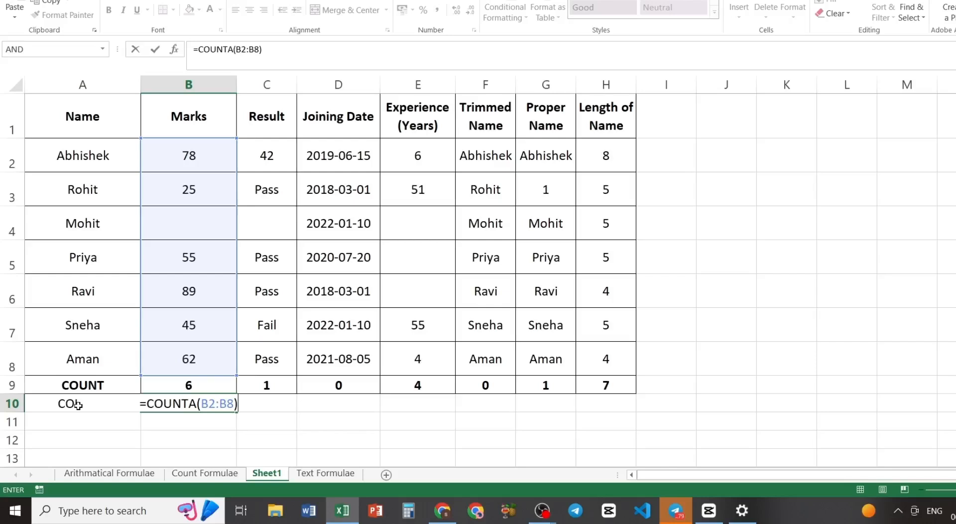
pyautogui.press('Return')
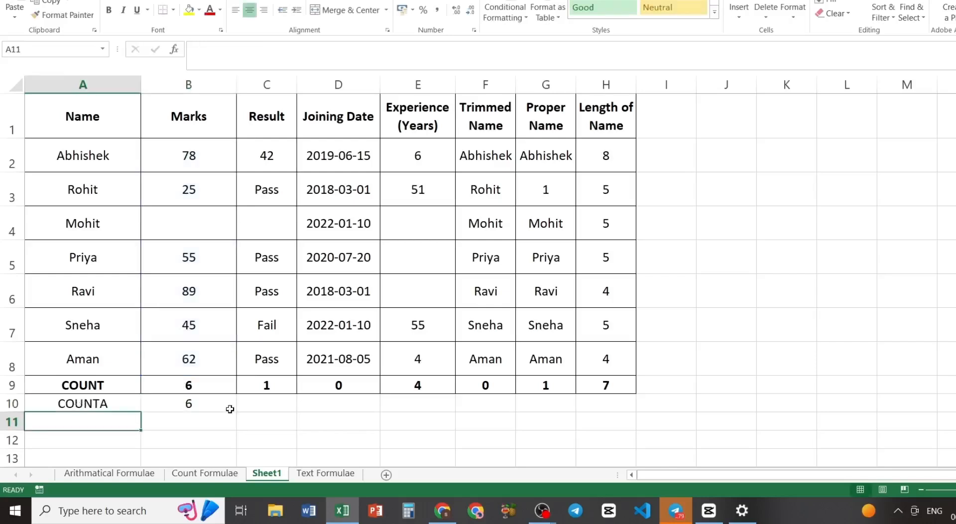
# - Fill the COUNTA formula from B10 across row 10 through column H
pyautogui.click(195, 404)
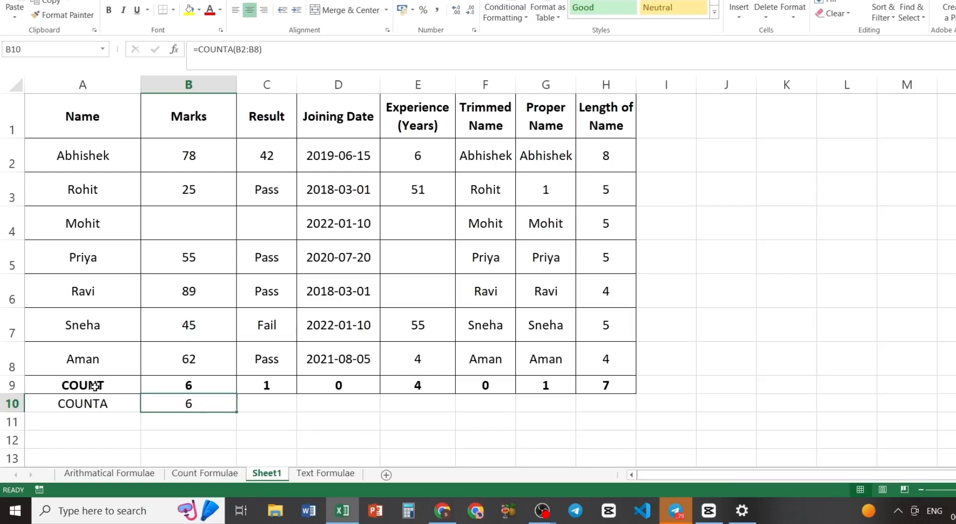
pyautogui.hotkey('shift', 'Right')
pyautogui.hotkey('shift', 'Right')
pyautogui.hotkey('shift', 'Right')
pyautogui.hotkey('shift', 'Right')
pyautogui.hotkey('shift', 'Right')
pyautogui.hotkey('shift', 'Right')
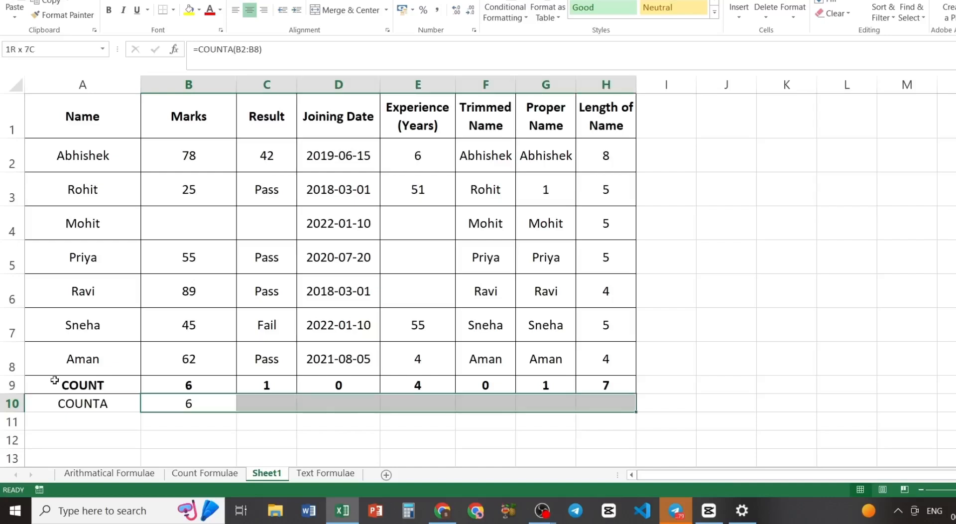
pyautogui.hotkey('ctrl', 'r')
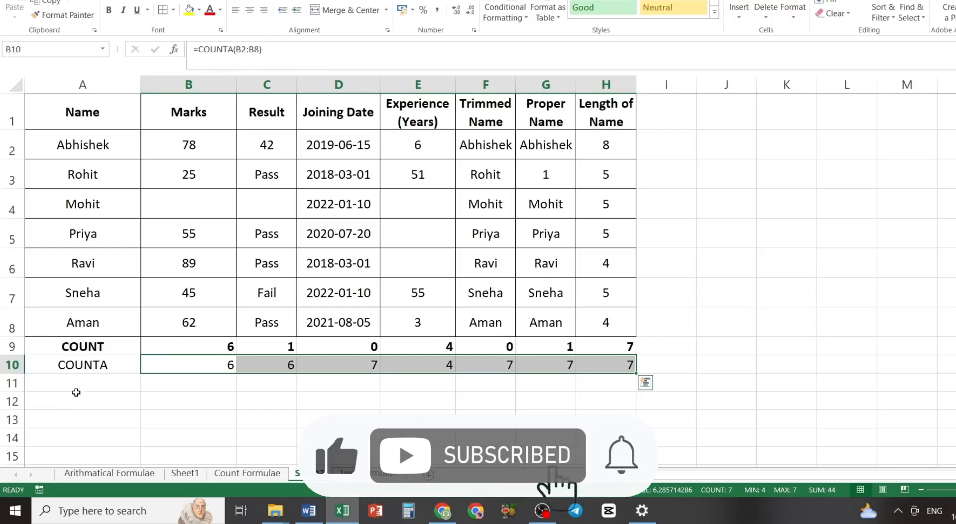
# - Label cell A11, directly below the COUNTA row label, as COUNTBLANK
pyautogui.click(75, 382)
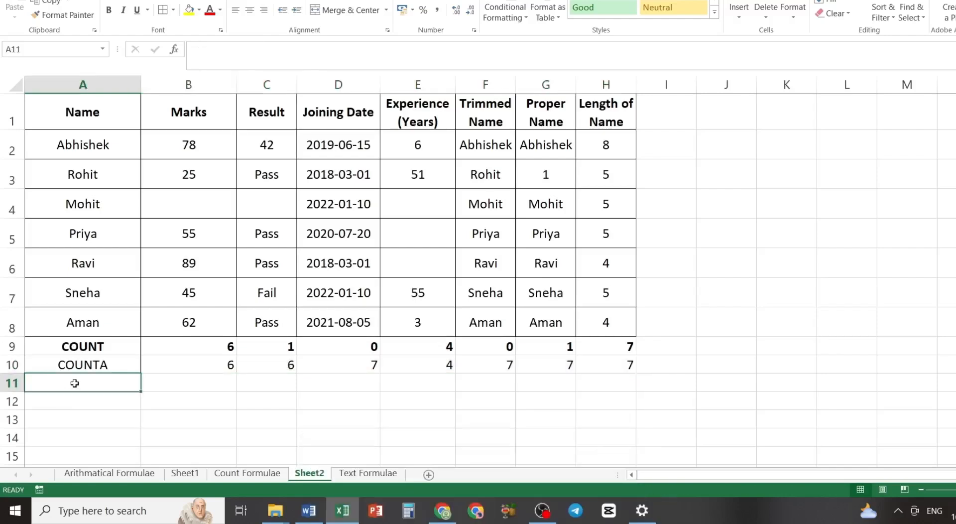
pyautogui.write('C')
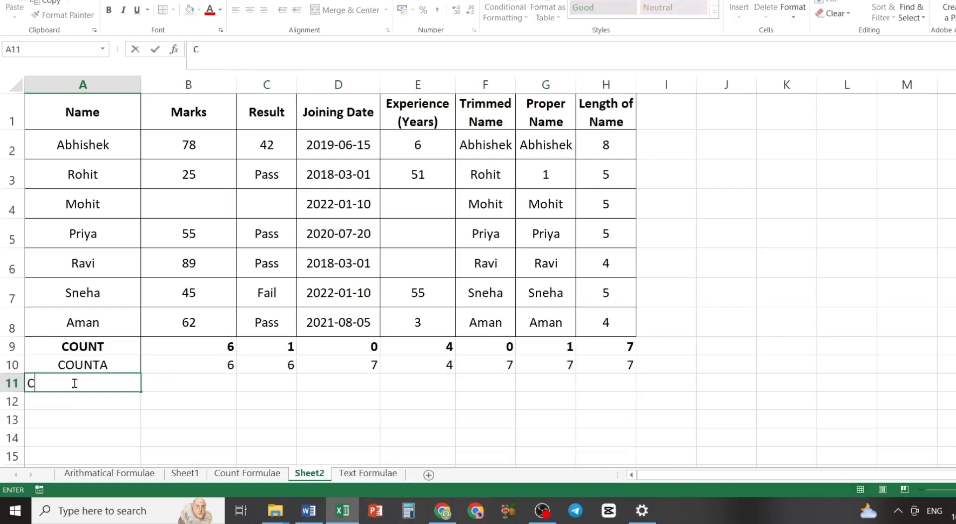
pyautogui.write('OUNTBLANK')
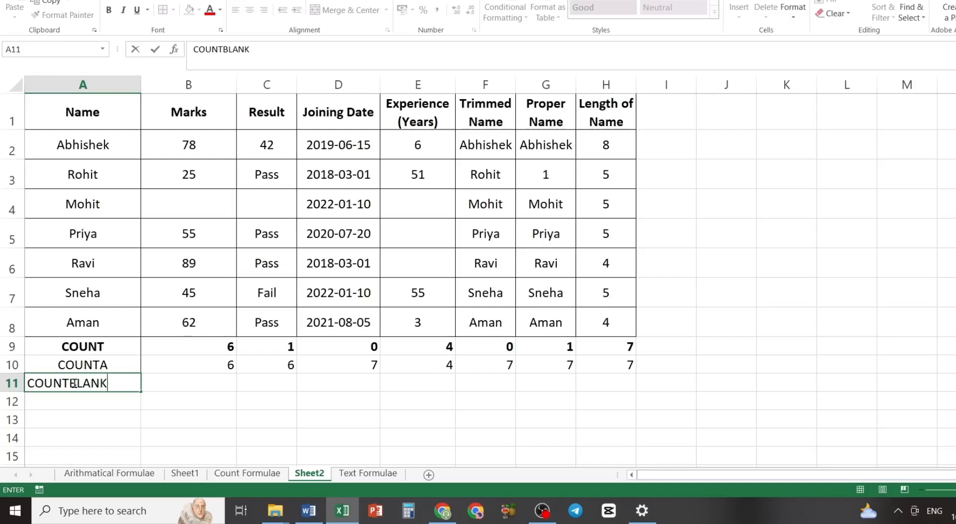
pyautogui.press('Tab')
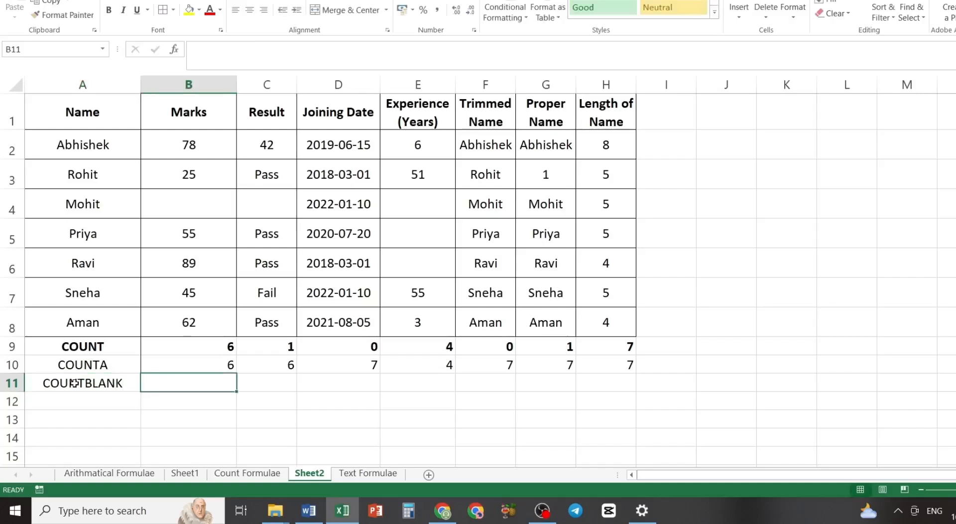
# - Enter =COUNTBLANK(B2:B8) in B11 to count the empty cells in the Marks column
pyautogui.write('=COUN')
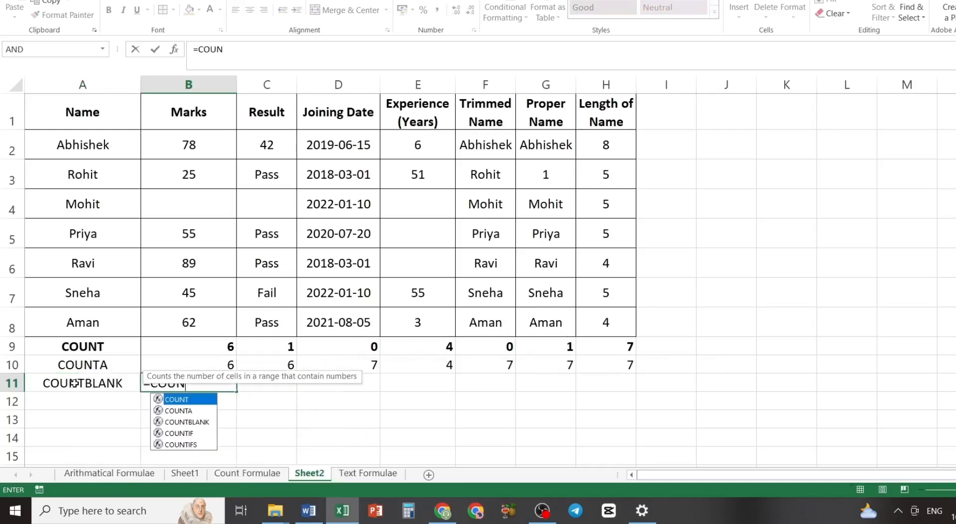
pyautogui.press('Down')
pyautogui.press('Down')
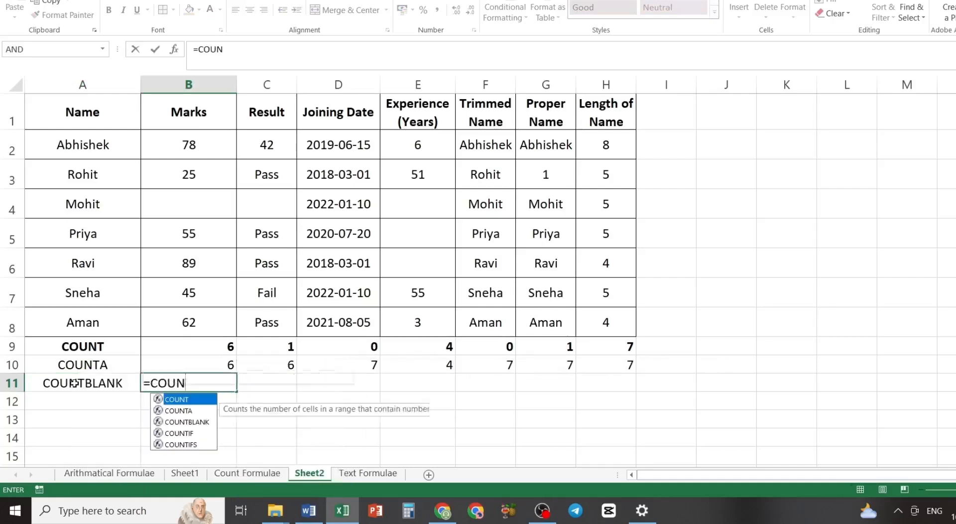
pyautogui.press('Tab')
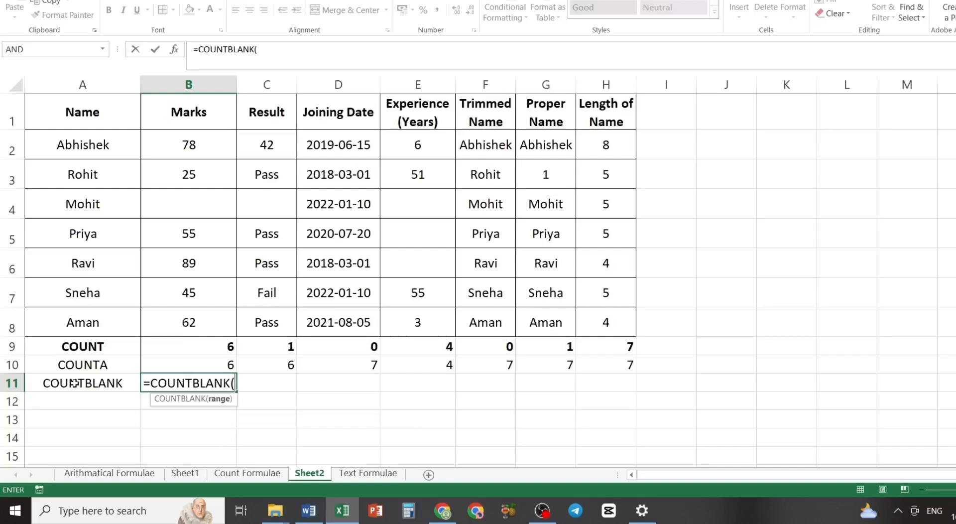
pyautogui.write('B2')
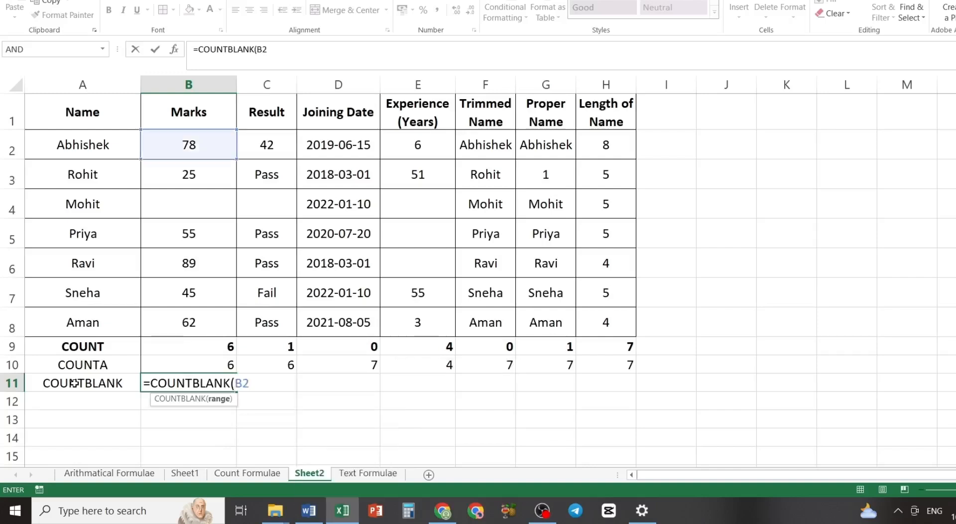
pyautogui.write(':B')
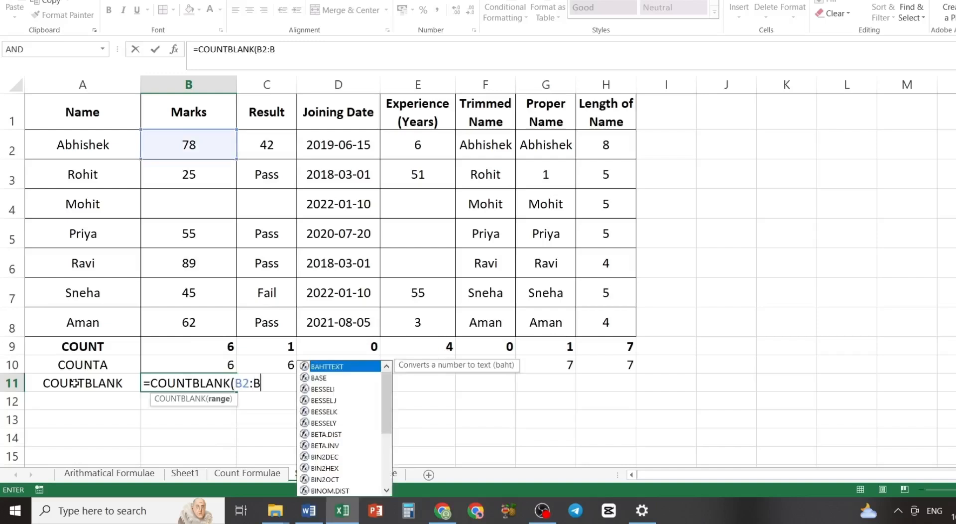
pyautogui.write('8')
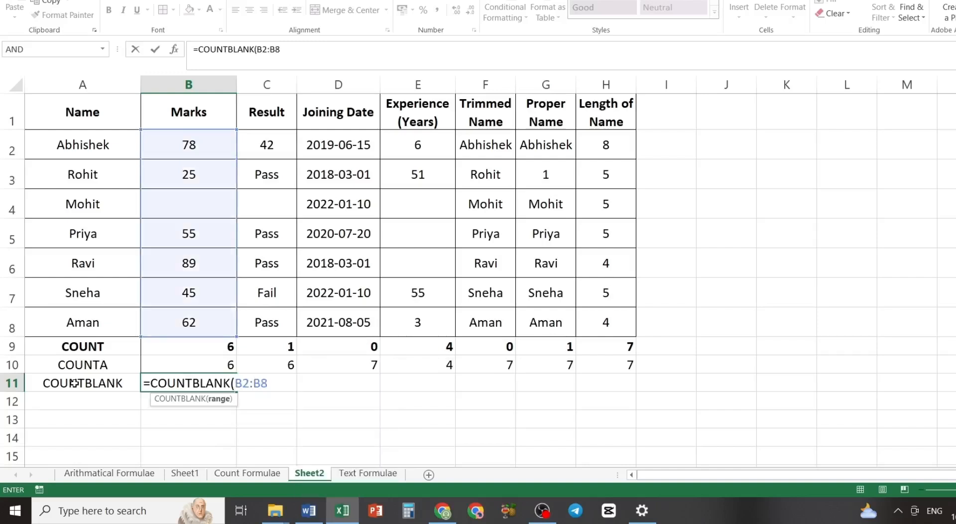
pyautogui.write(')')
pyautogui.press('Return')
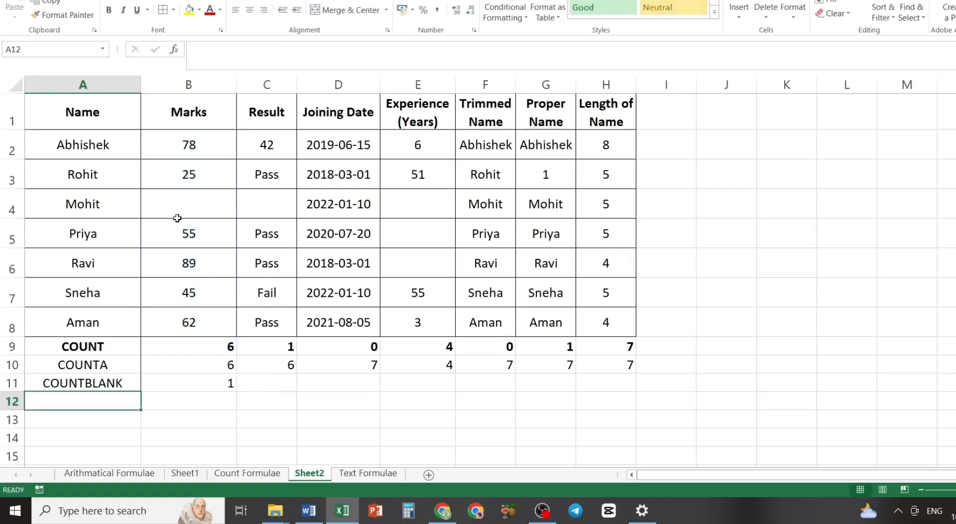
# - Fill the COUNTBLANK formula from B11 across row 11 through column H
pyautogui.click(217, 384)
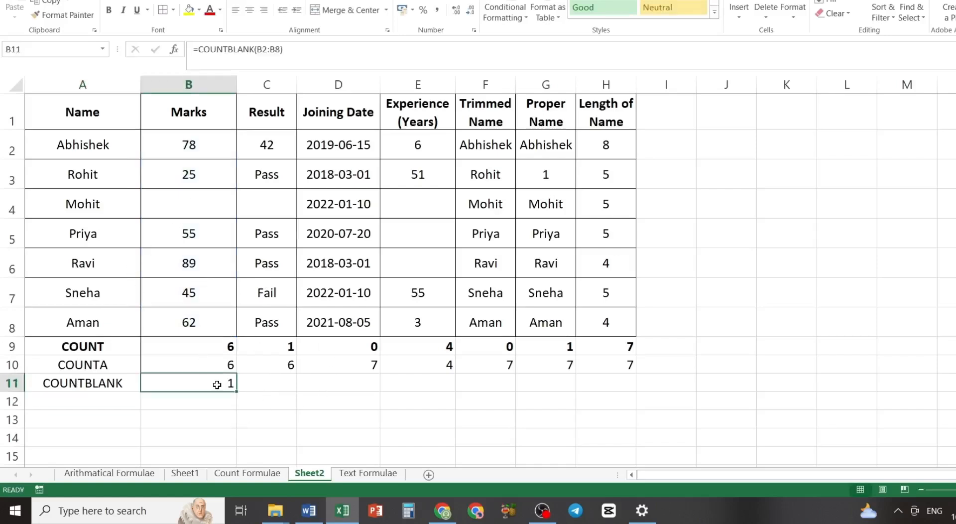
pyautogui.hotkey('shift', 'Right')
pyautogui.hotkey('shift', 'Right')
pyautogui.hotkey('shift', 'Right')
pyautogui.hotkey('shift', 'Right')
pyautogui.hotkey('shift', 'Right')
pyautogui.hotkey('shift', 'Right')
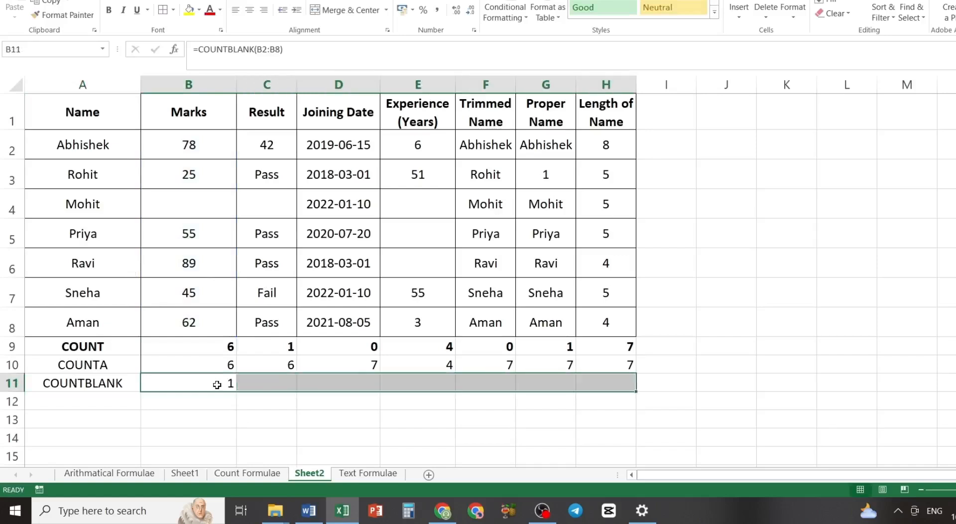
pyautogui.hotkey('ctrl', 'r')
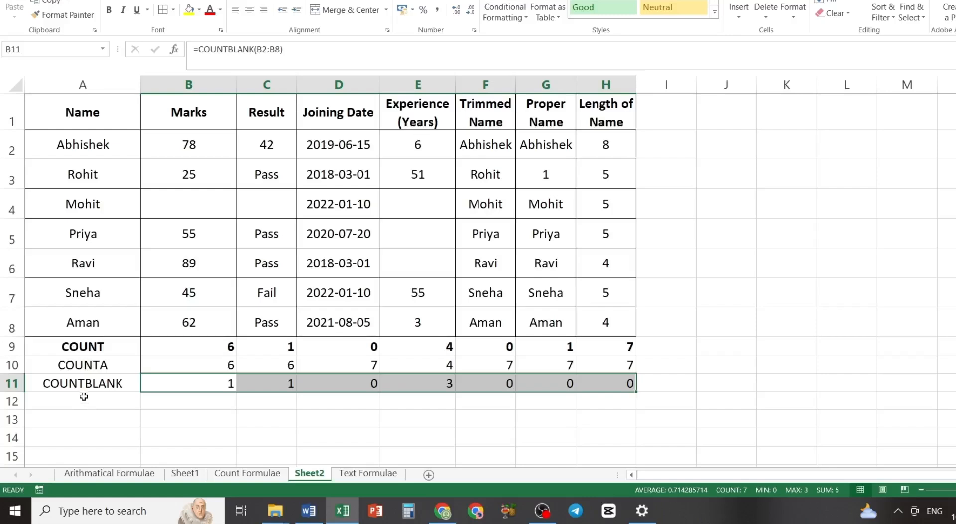
# - Label cell A12, directly below the COUNTBLANK label, as COUNTIF
pyautogui.click(79, 403)
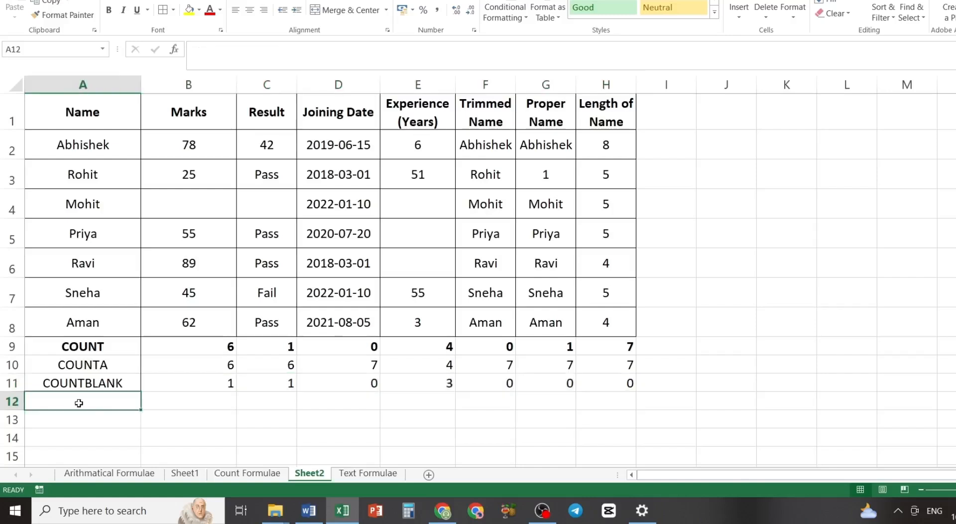
pyautogui.write('C')
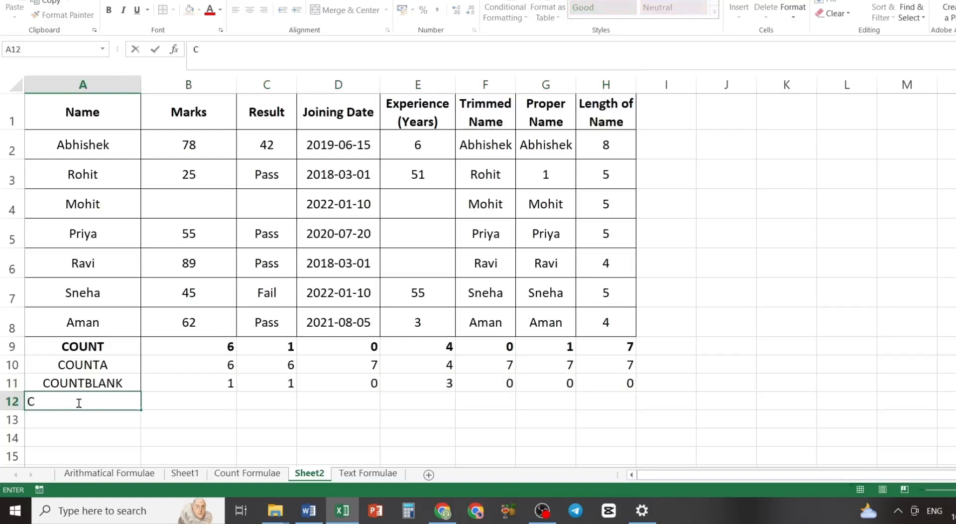
pyautogui.write('OUNTIF')
pyautogui.press('Tab')
# - Enter =COUNTIF(B2:B8,">55") in B12 to count the marks above 55
pyautogui.write('=')
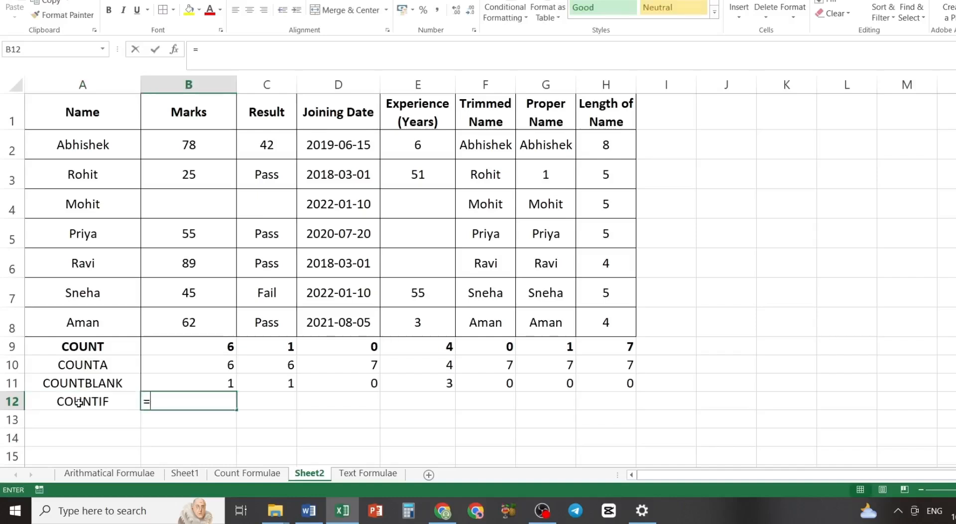
pyautogui.write('COUNTI')
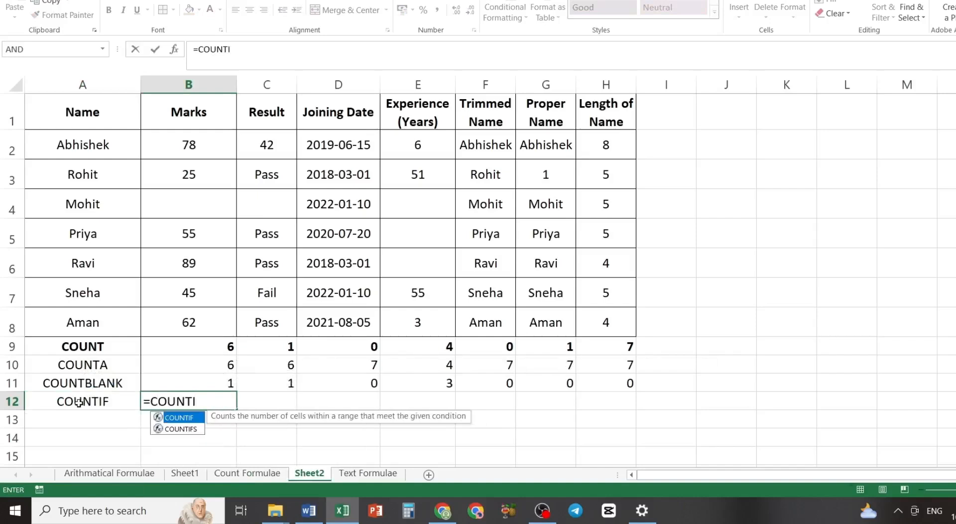
pyautogui.press('Tab')
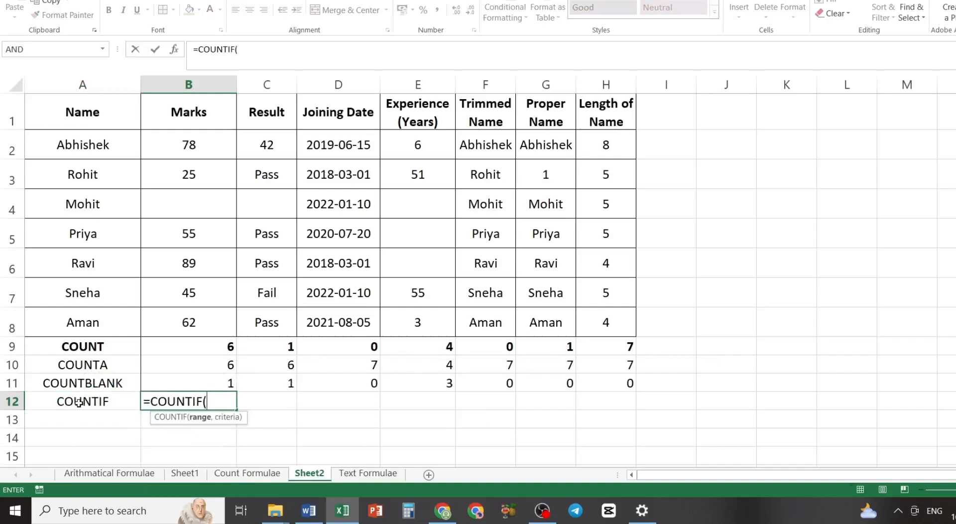
pyautogui.moveTo(199, 144); pyautogui.dragTo(195, 317)
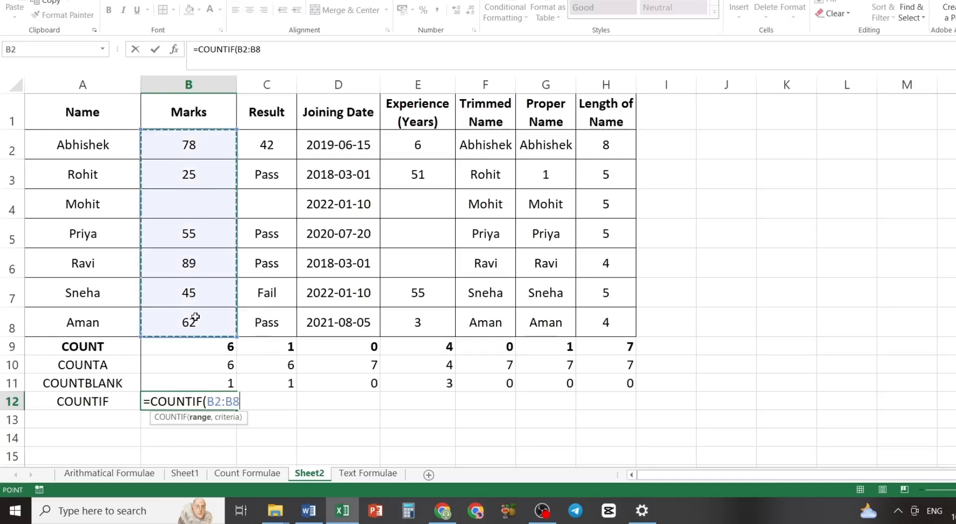
pyautogui.write(',')
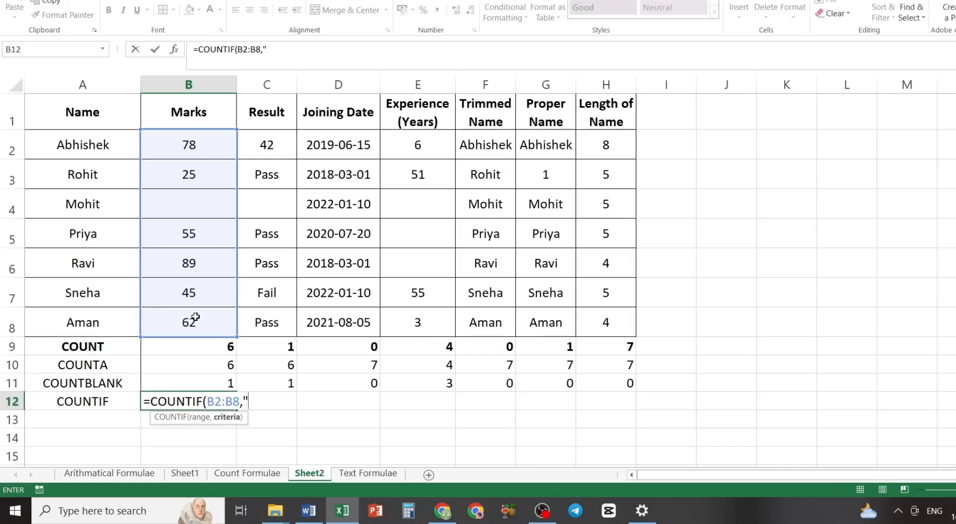
pyautogui.write('>55')
pyautogui.write('")')
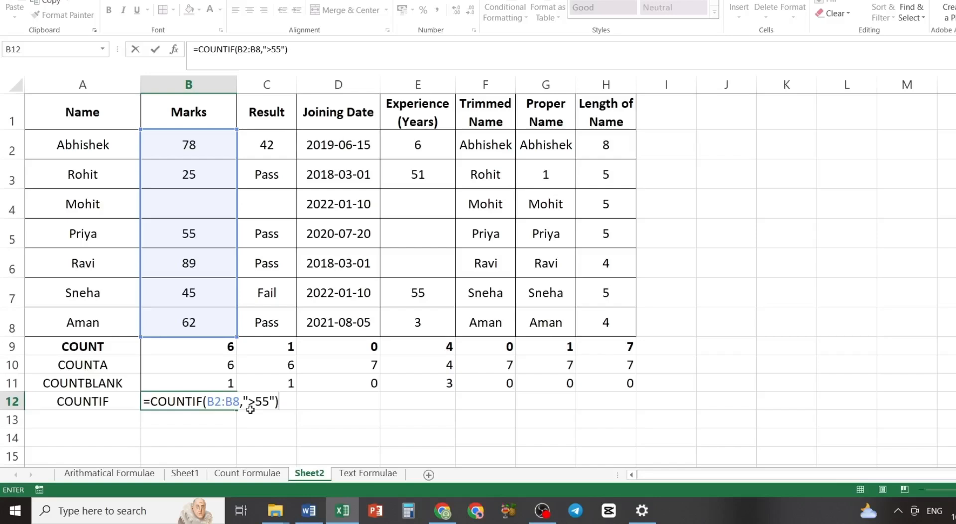
pyautogui.press('Return')
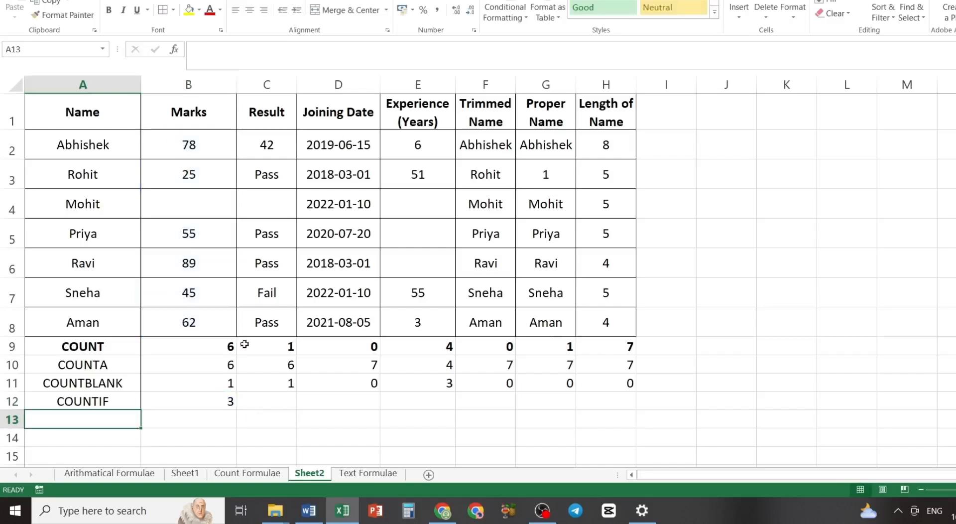
# - Change the COUNTIF criterion in B12 to ">=55" so that marks equal to 55 are also counted
pyautogui.click(223, 399)
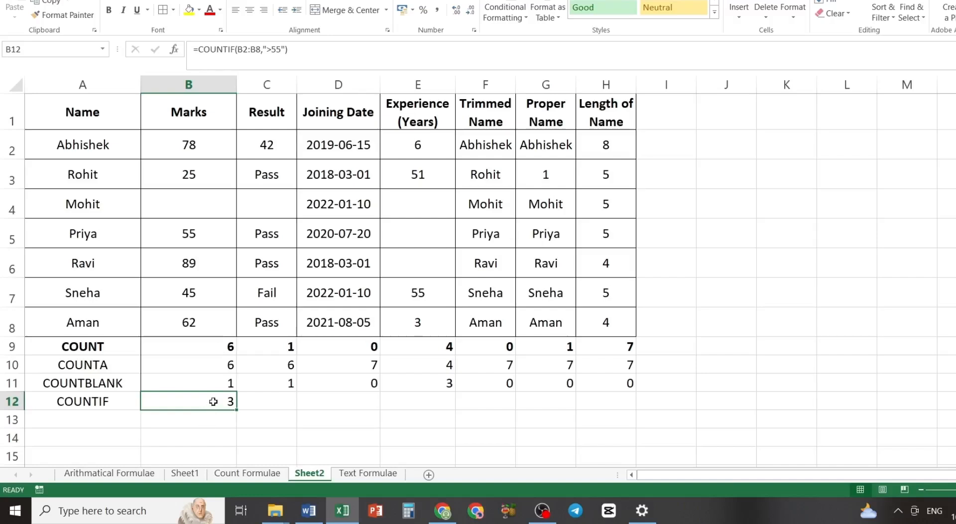
pyautogui.click(272, 51)
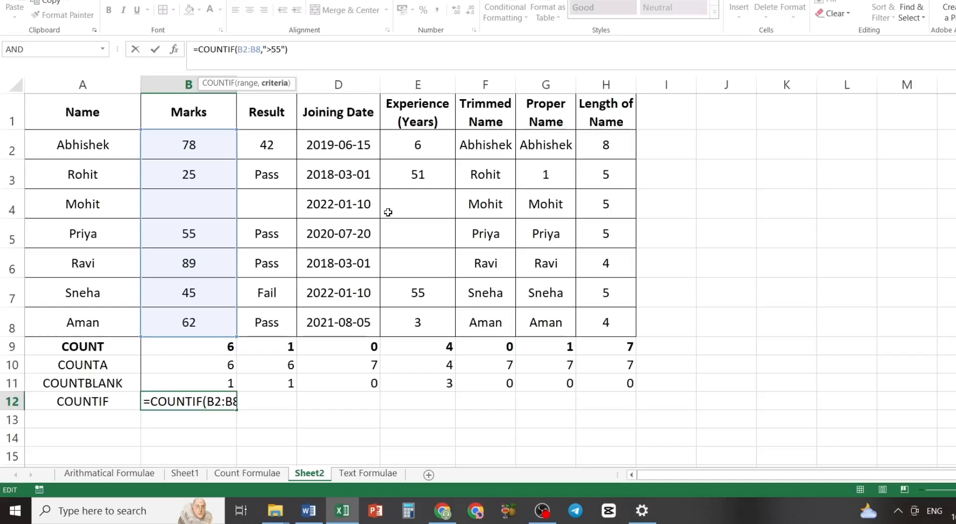
pyautogui.write('=')
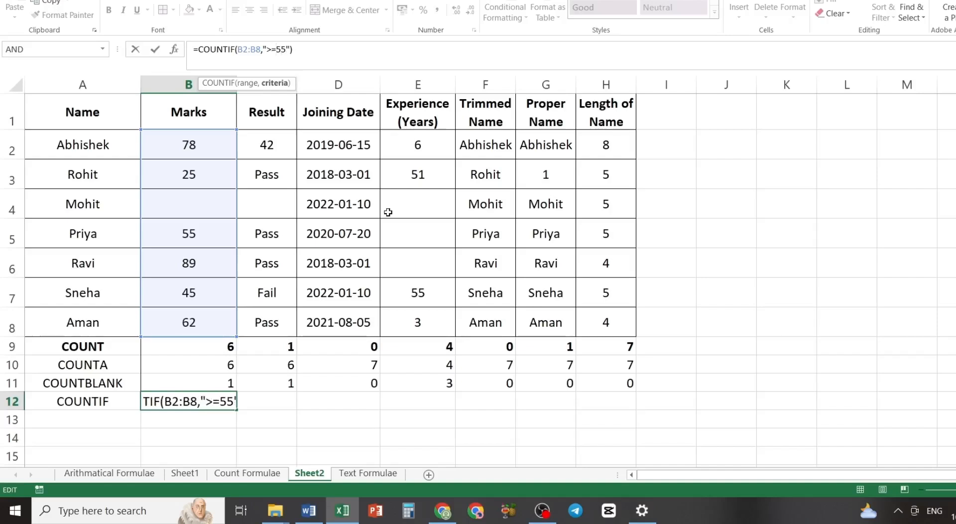
pyautogui.press('Return')
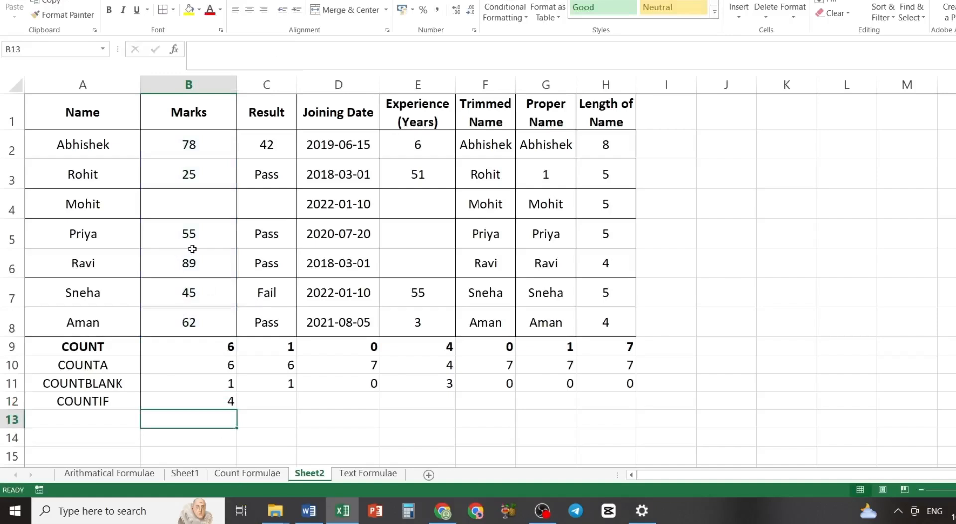
# - Fill the COUNTIF formula from B12 across row 12 through column H
pyautogui.click(210, 401)
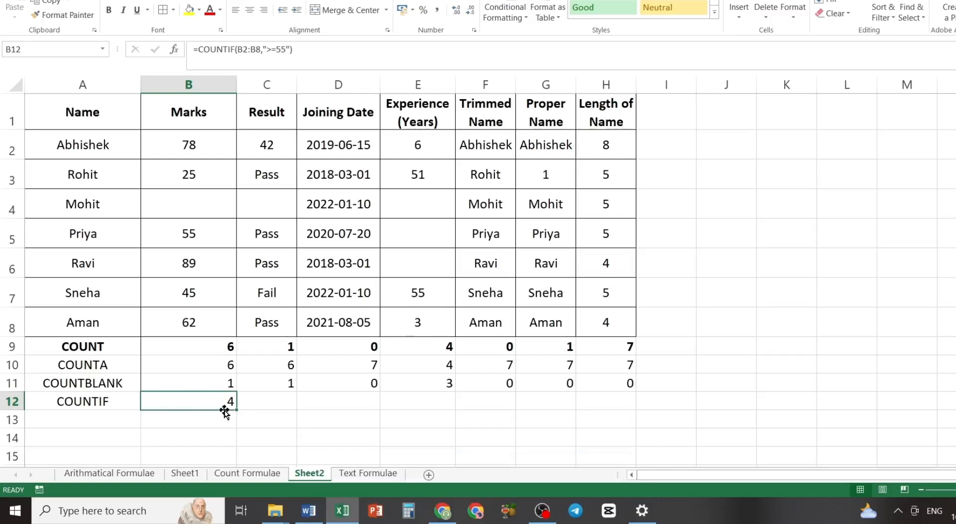
pyautogui.hotkey('shift', 'Right')
pyautogui.hotkey('shift', 'Right')
pyautogui.hotkey('shift', 'Right')
pyautogui.hotkey('shift', 'Right')
pyautogui.hotkey('shift', 'Right')
pyautogui.hotkey('shift', 'Right')
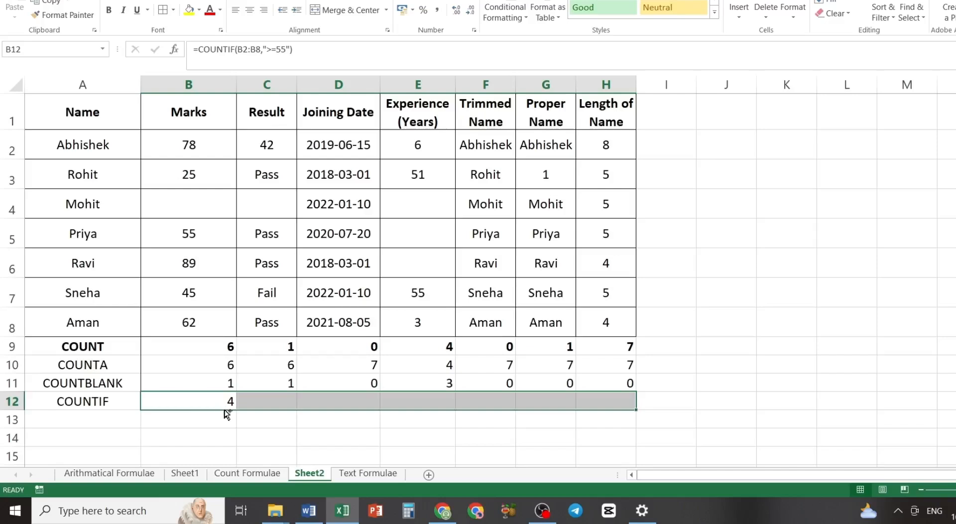
pyautogui.hotkey('ctrl', 'r')
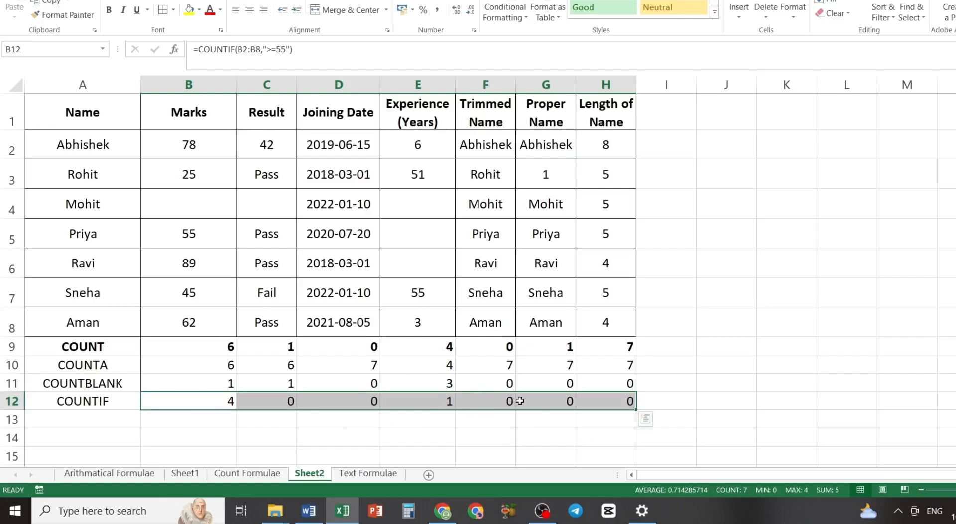
# - Replace the COUNTIF criterion in C12 with "Pass" to count the passing entries in the Result column
pyautogui.click(283, 402)
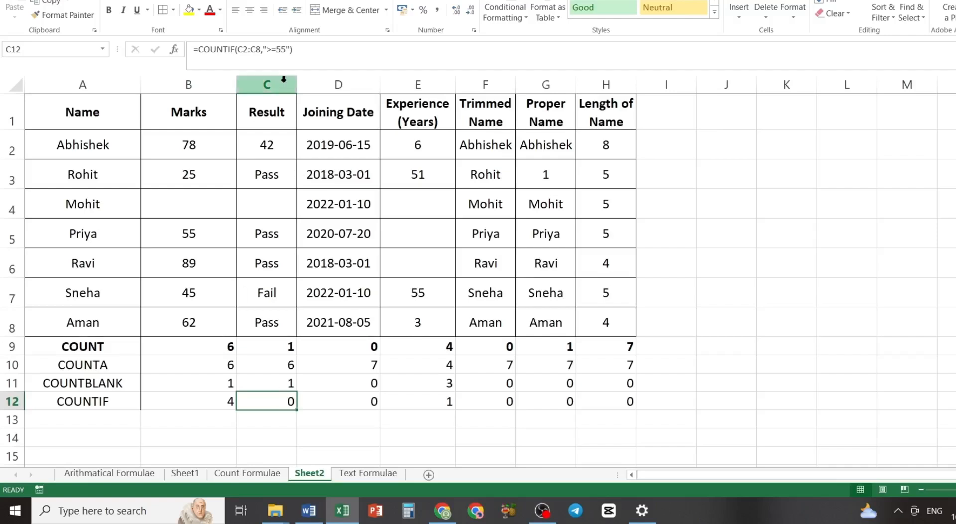
pyautogui.click(284, 48)
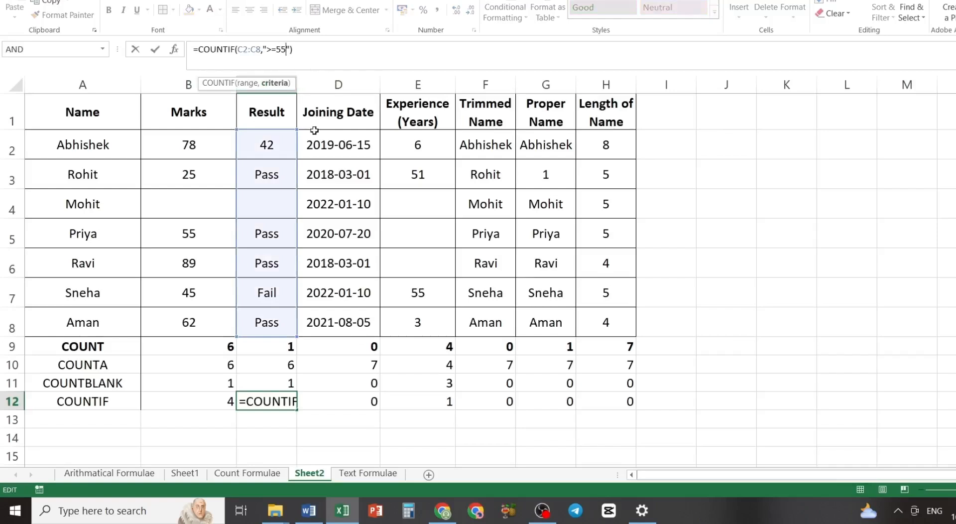
pyautogui.press('BackSpace')
pyautogui.press('BackSpace')
pyautogui.press('BackSpace')
pyautogui.press('BackSpace')
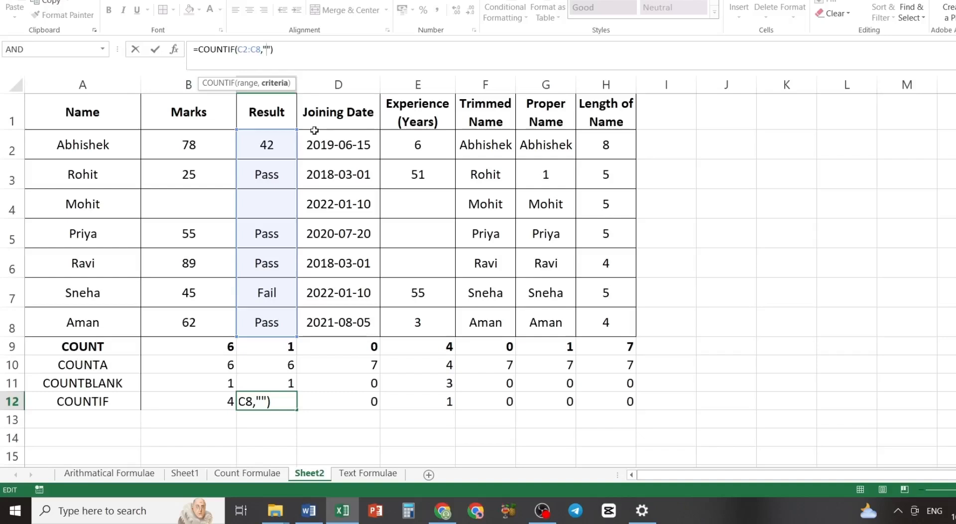
pyautogui.write('p')
pyautogui.press('BackSpace')
pyautogui.write('Pass')
pyautogui.press('Return')
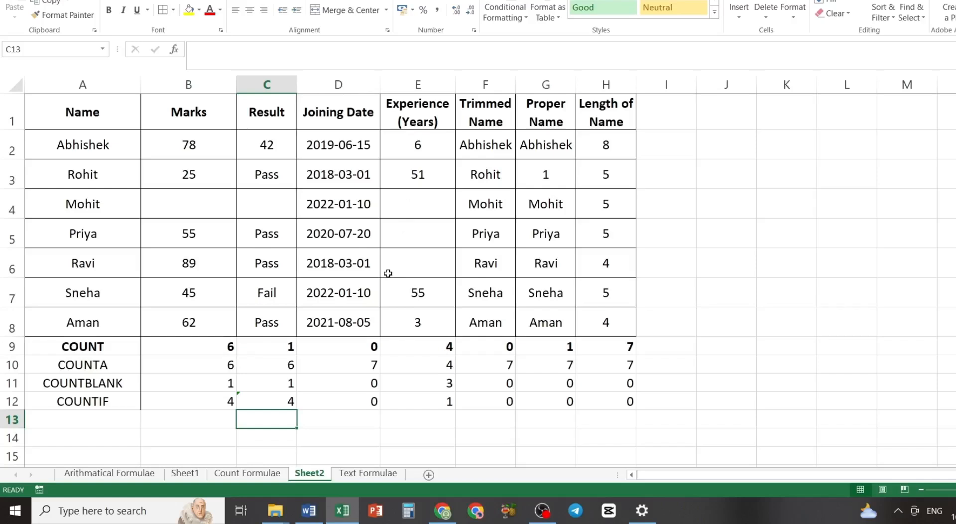
# - Label cell A13, directly below the COUNTIF label, as CONTIFS
pyautogui.click(74, 418)
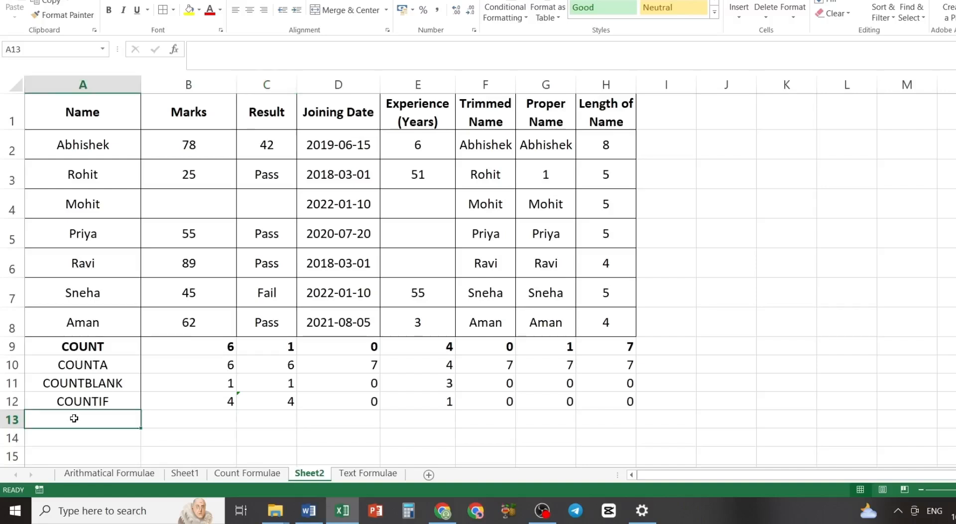
pyautogui.write('co')
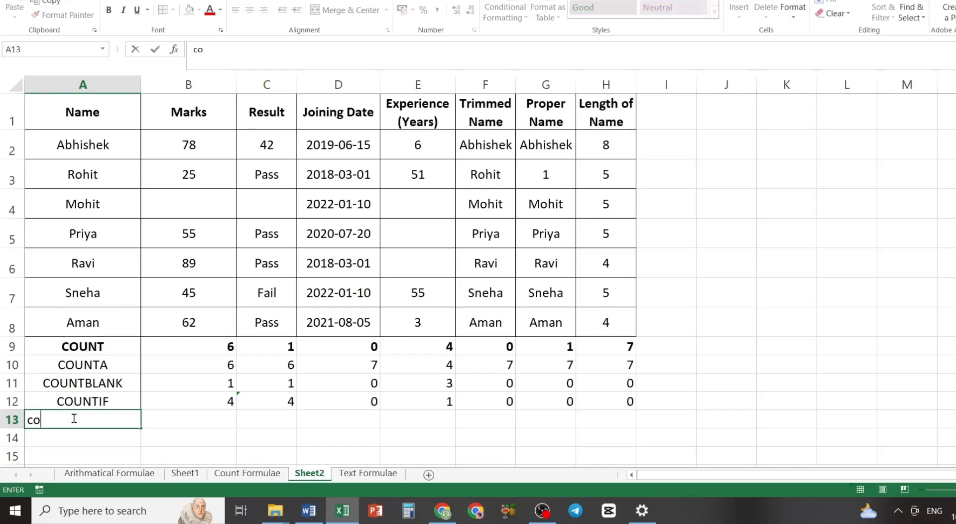
pyautogui.press('BackSpace')
pyautogui.press('BackSpace')
pyautogui.write('CONT')
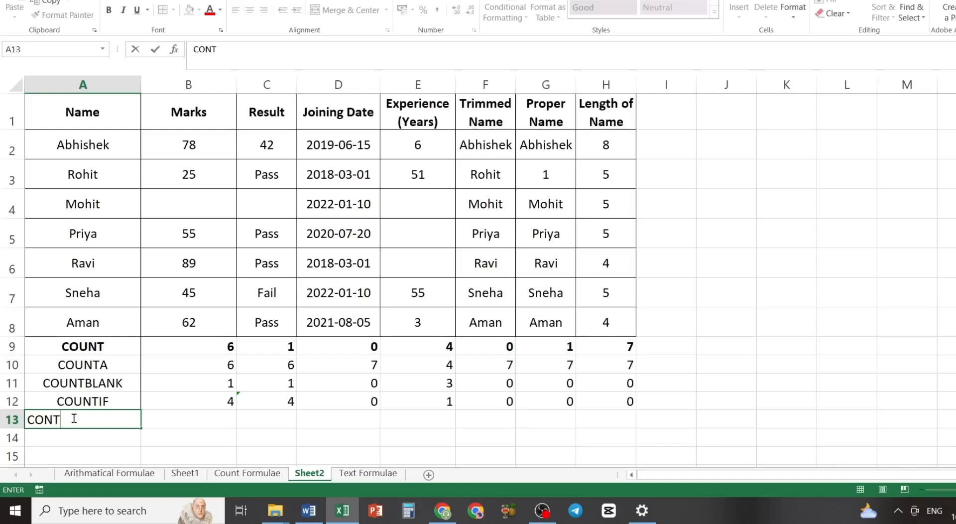
pyautogui.write('IFS')
pyautogui.press('Tab')
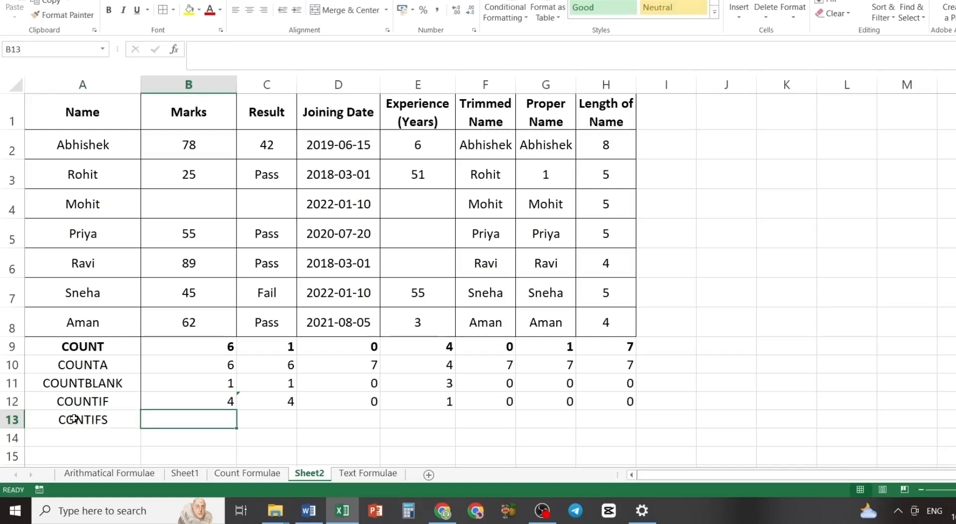
# - Start a COUNTIFS formula in B13 with the marks range B2:B8 and the first criterion ">45"
pyautogui.write('=CO')
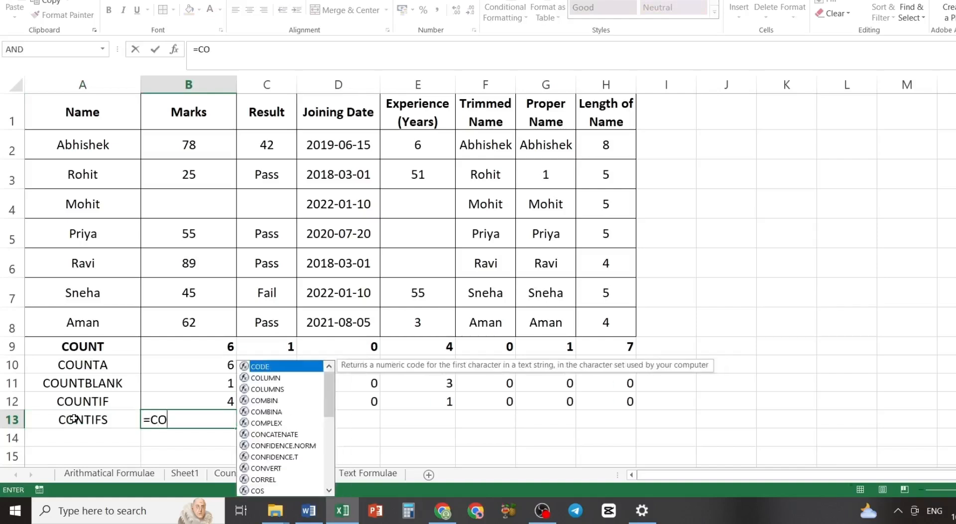
pyautogui.write('UNT')
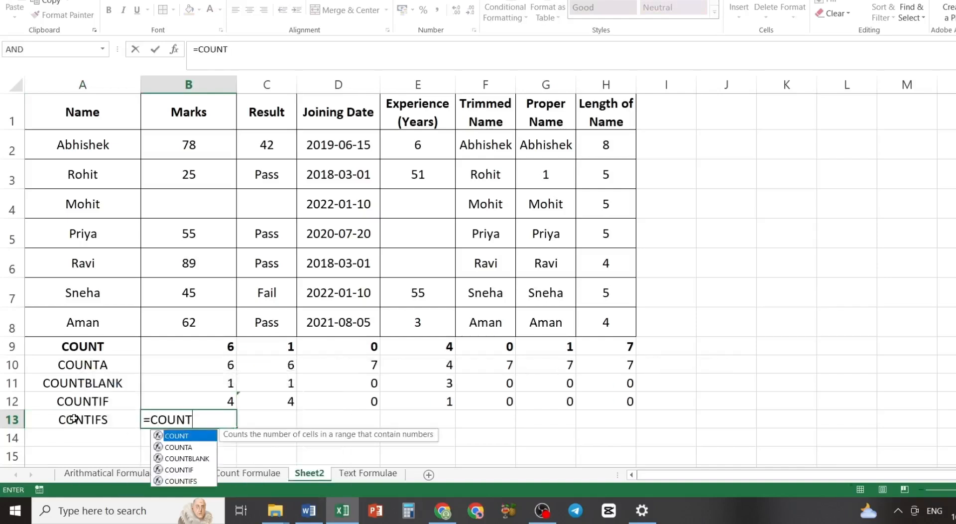
pyautogui.write('IF')
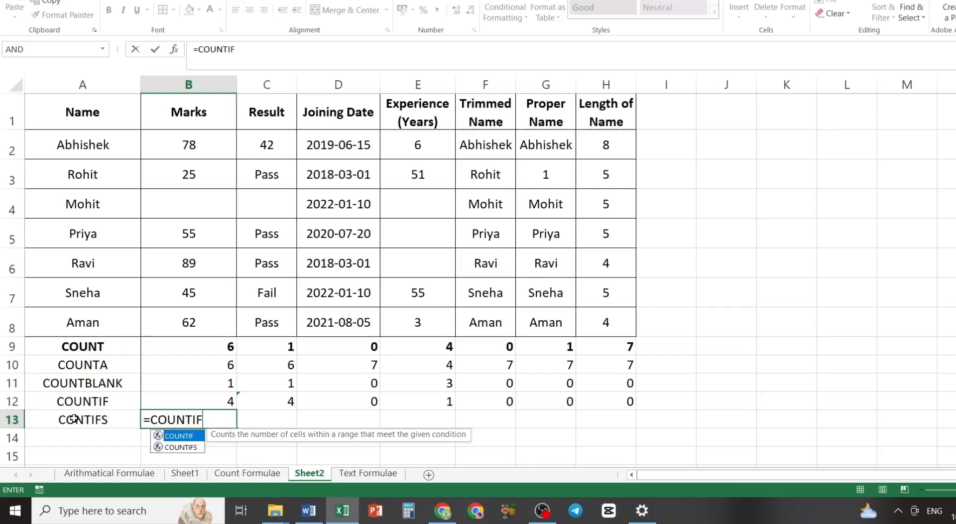
pyautogui.press('Down')
pyautogui.press('Tab')
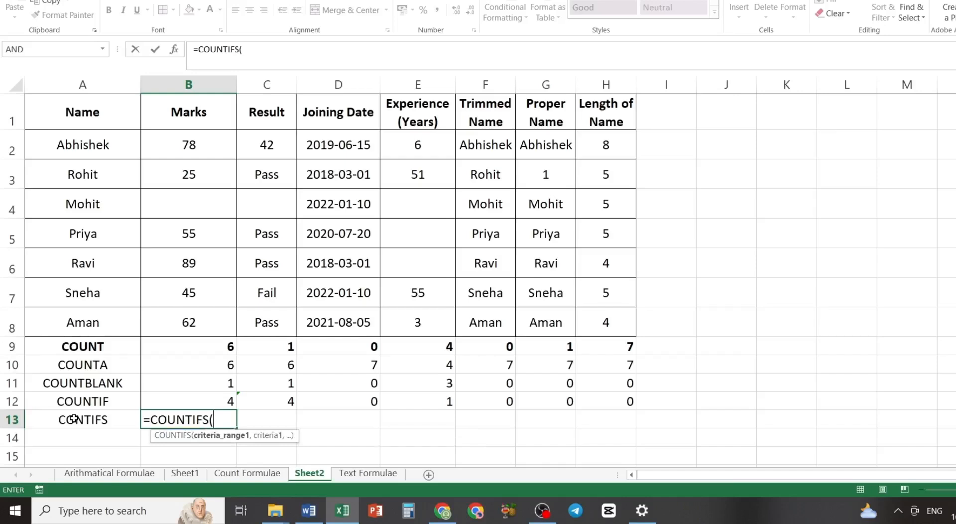
pyautogui.moveTo(188, 145); pyautogui.dragTo(193, 317)
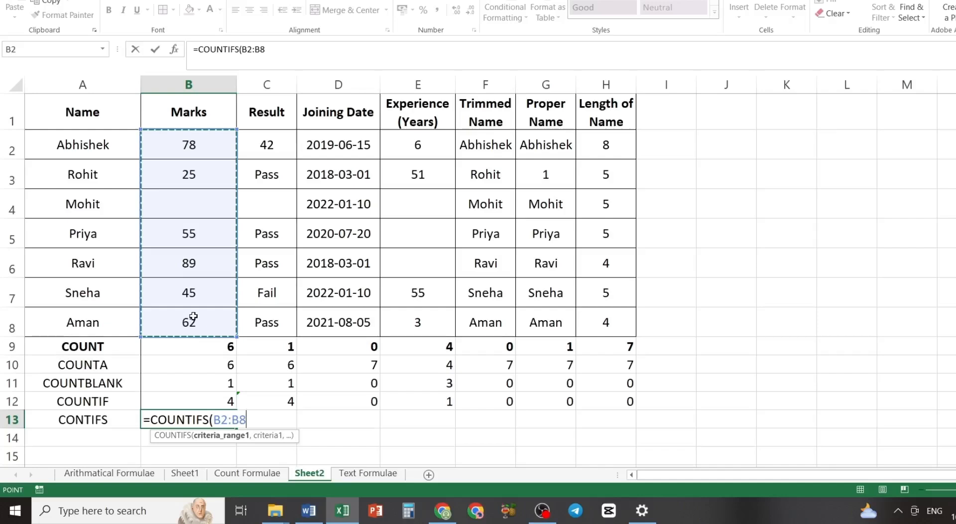
pyautogui.write(',')
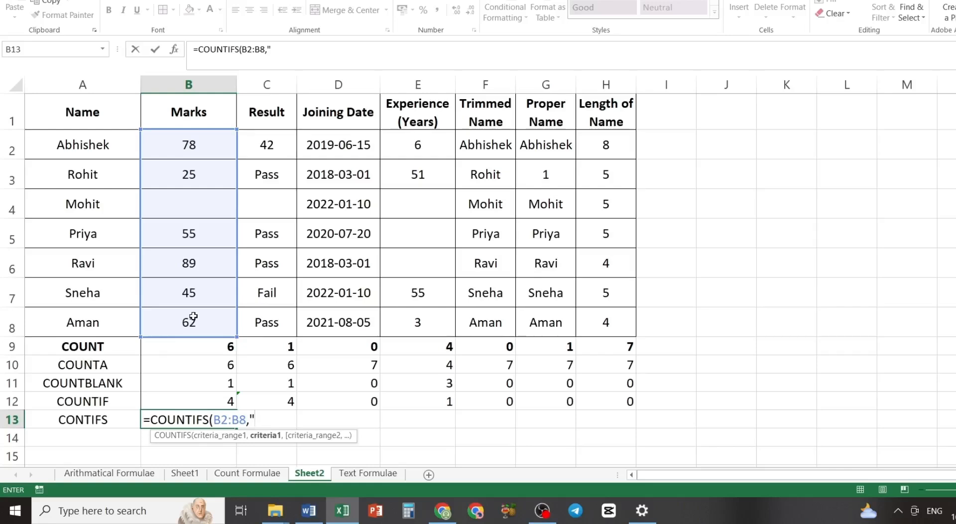
pyautogui.write('>45",')
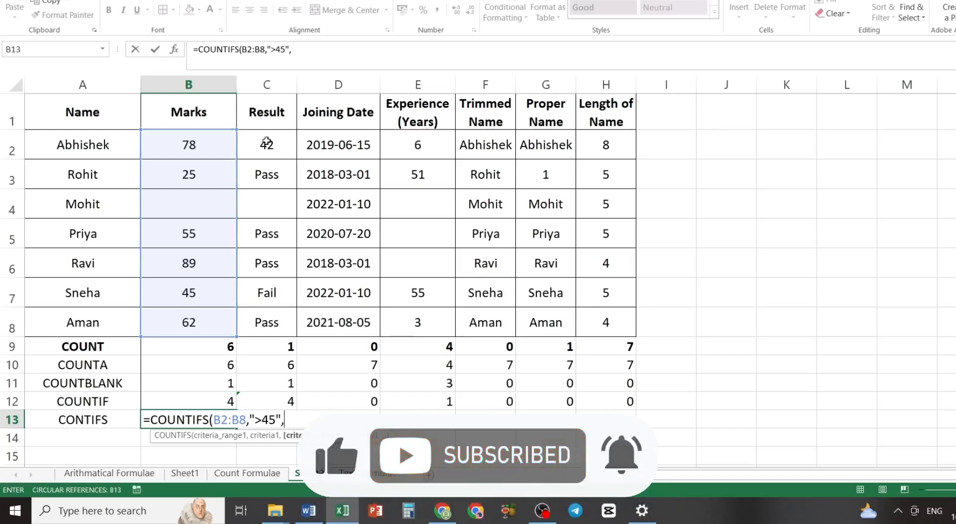
# - Complete the COUNTIFS formula in B13 with the Result range C2:C8 and the second criterion "Pass"
pyautogui.moveTo(263, 142); pyautogui.dragTo(272, 320)
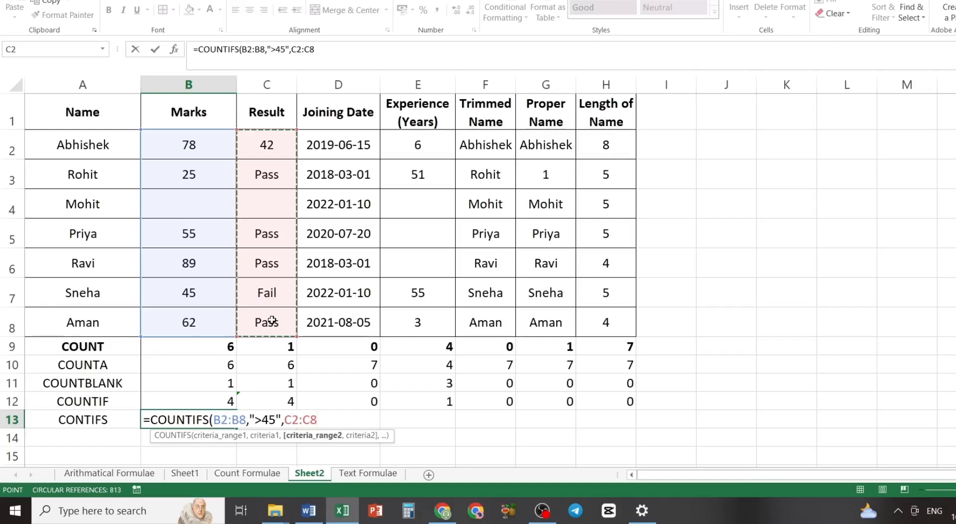
pyautogui.write(',')
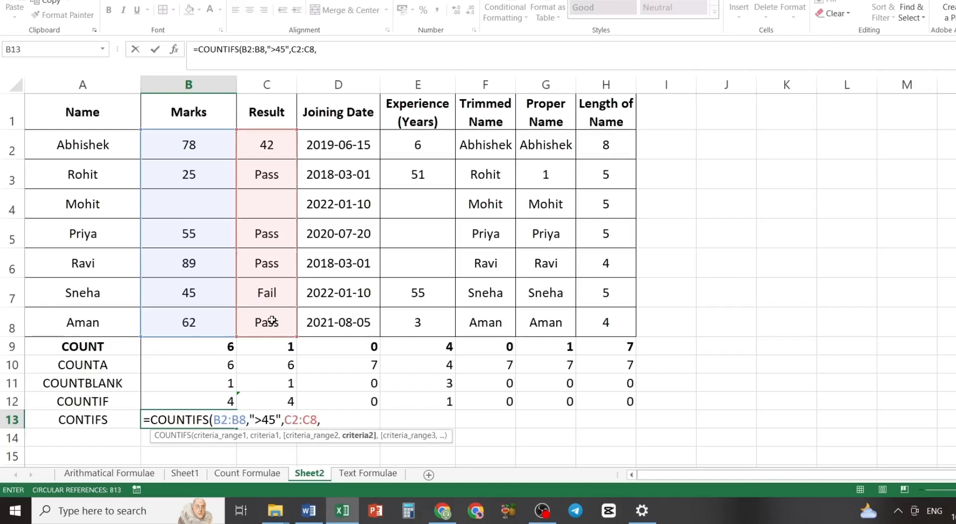
pyautogui.write('"')
pyautogui.write('p')
pyautogui.press('BackSpace')
pyautogui.write('Pass"')
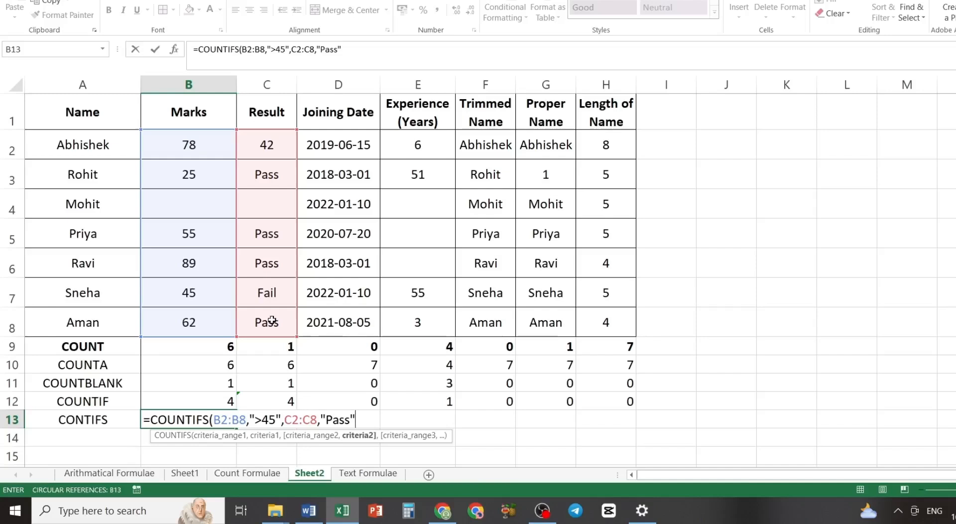
pyautogui.write(')')
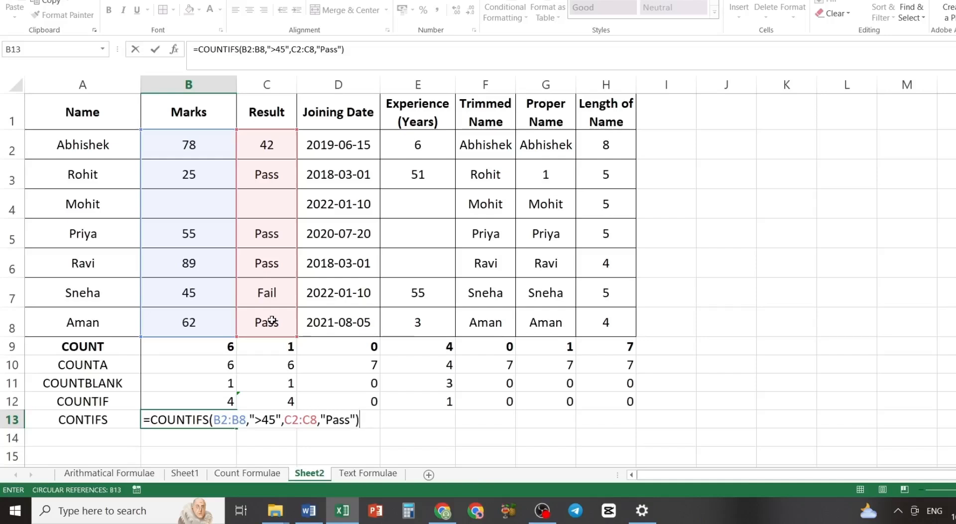
pyautogui.press('Return')
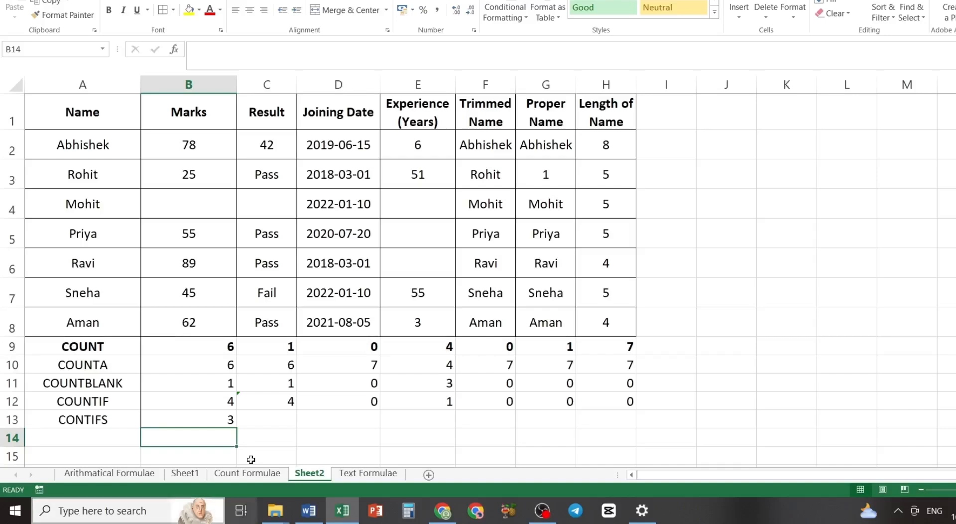
pyautogui.click(209, 422)
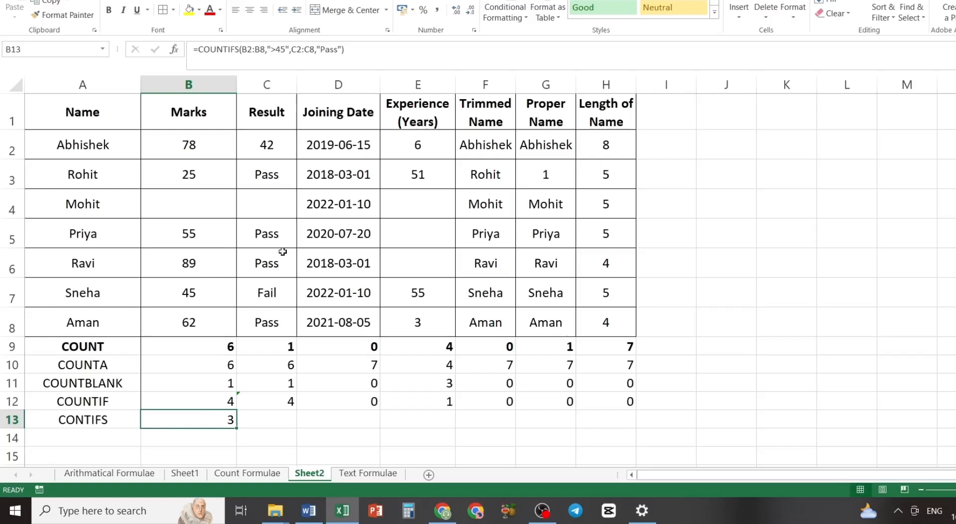
pyautogui.click(272, 150)
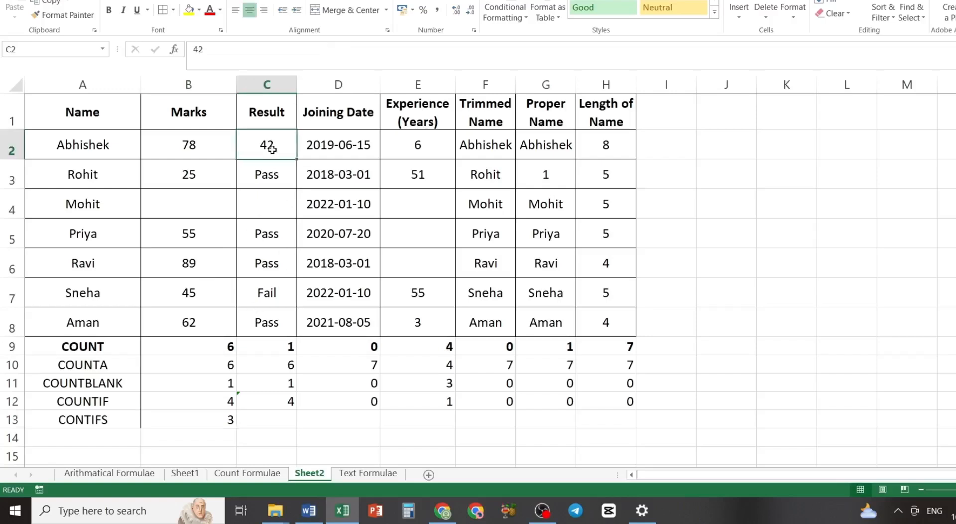
# - Fill the COUNTIFS formula from B13 across row 13 through column H
pyautogui.click(222, 423)
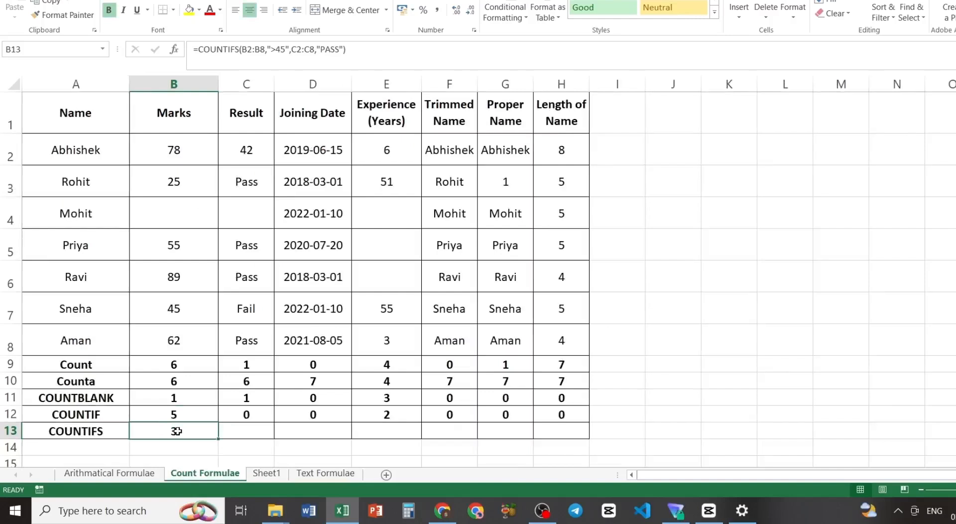
pyautogui.hotkey('shift', 'Right')
pyautogui.hotkey('shift', 'Right')
pyautogui.hotkey('shift', 'Right')
pyautogui.hotkey('shift', 'Right')
pyautogui.hotkey('shift', 'Right')
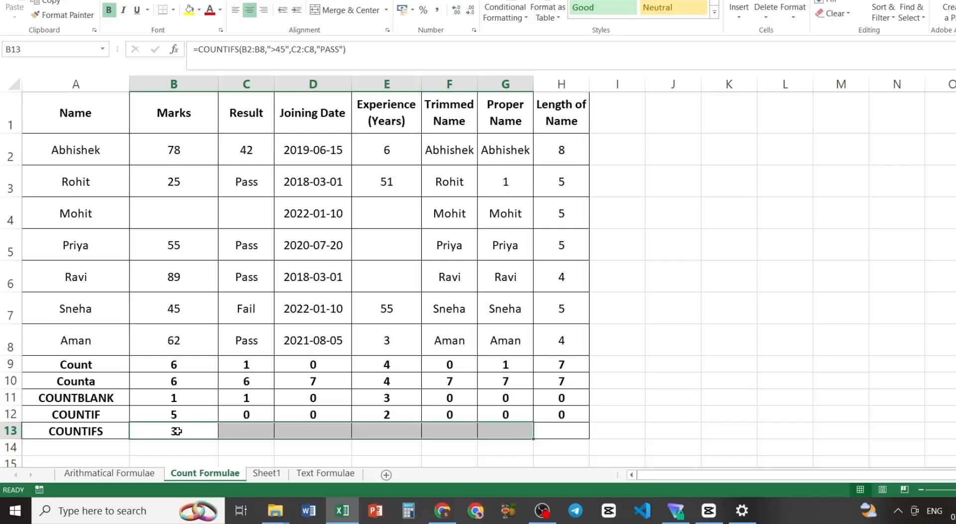
pyautogui.hotkey('shift', 'Right')
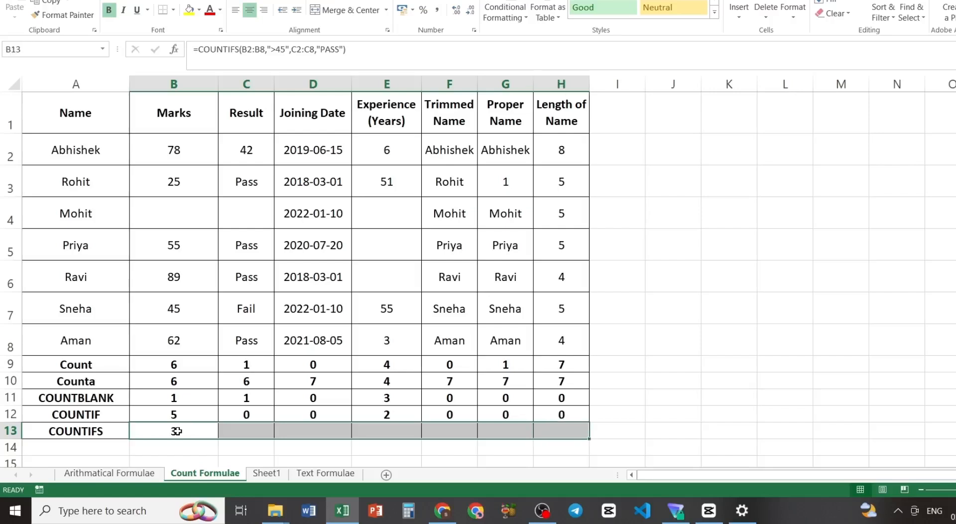
pyautogui.hotkey('ctrl', 'r')
pyautogui.click(174, 429)
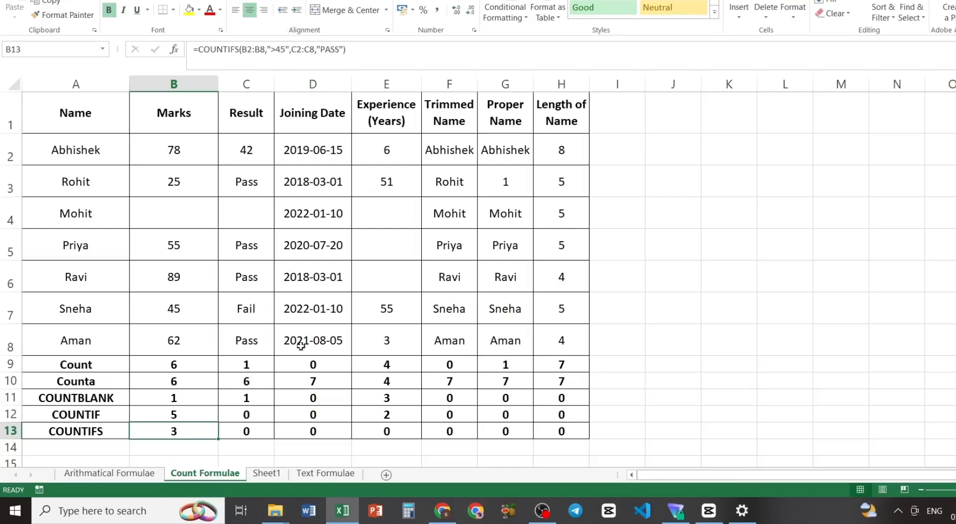
# - Replace the first criterion of the COUNTIFS formula in C13 with "=PASS"
pyautogui.click(246, 435)
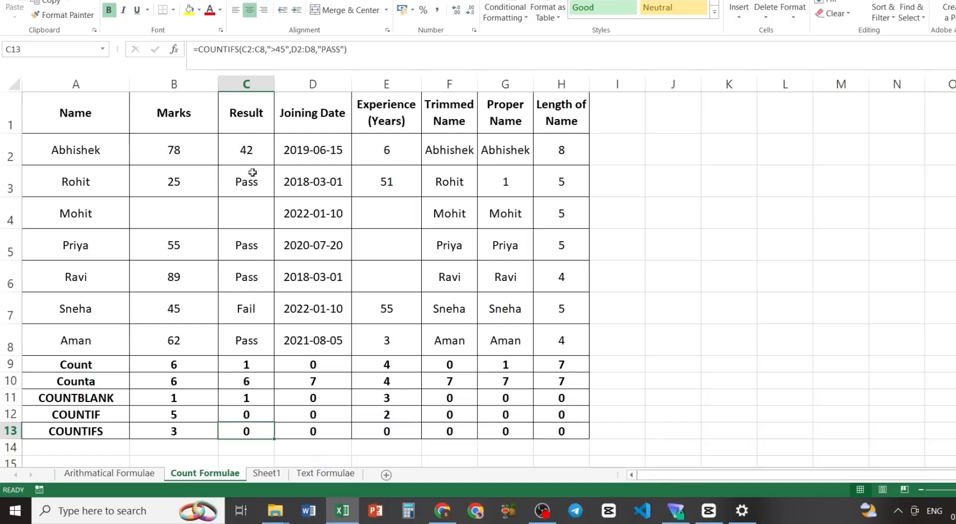
pyautogui.click(285, 51)
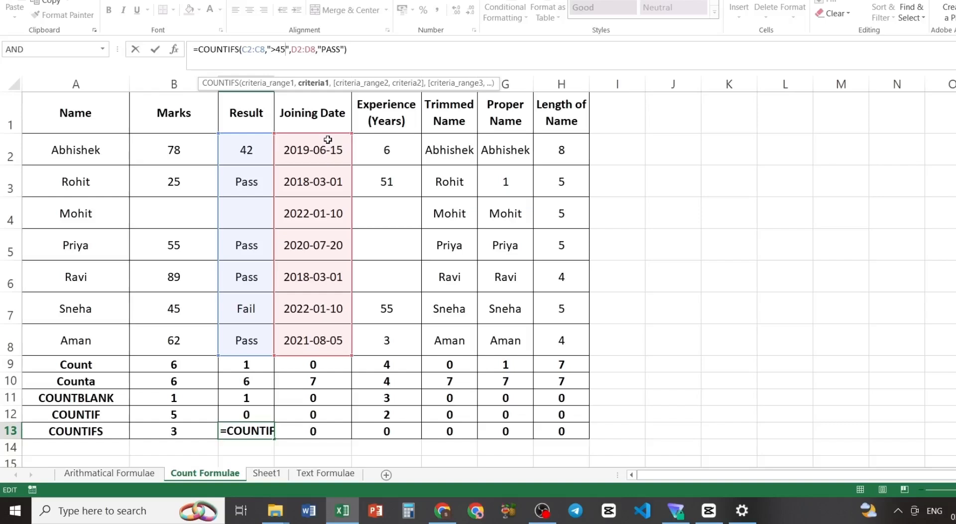
pyautogui.press('BackSpace')
pyautogui.press('BackSpace')
pyautogui.press('BackSpace')
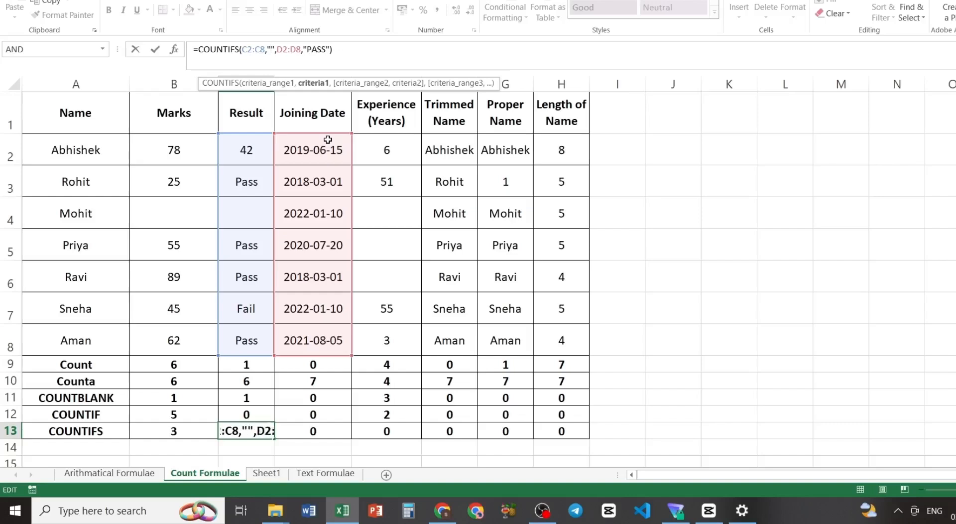
pyautogui.write('P')
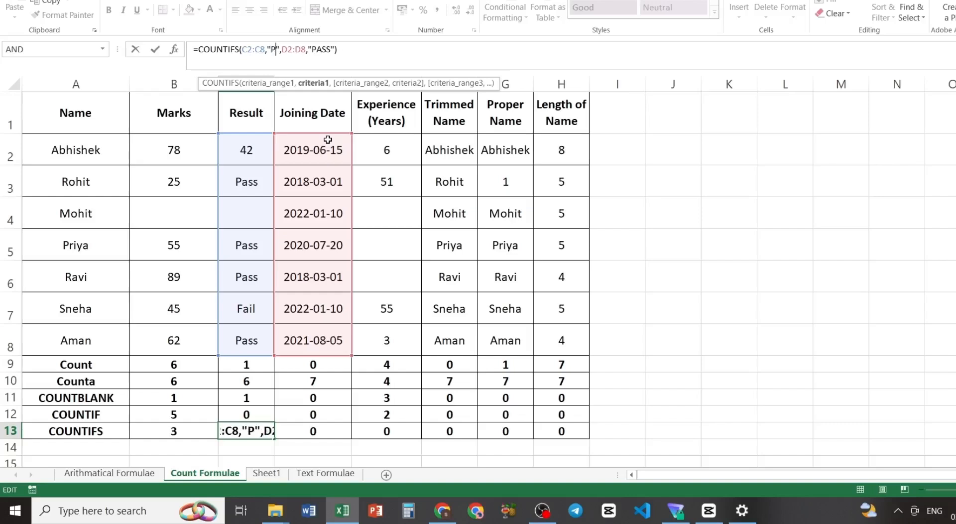
pyautogui.write('A')
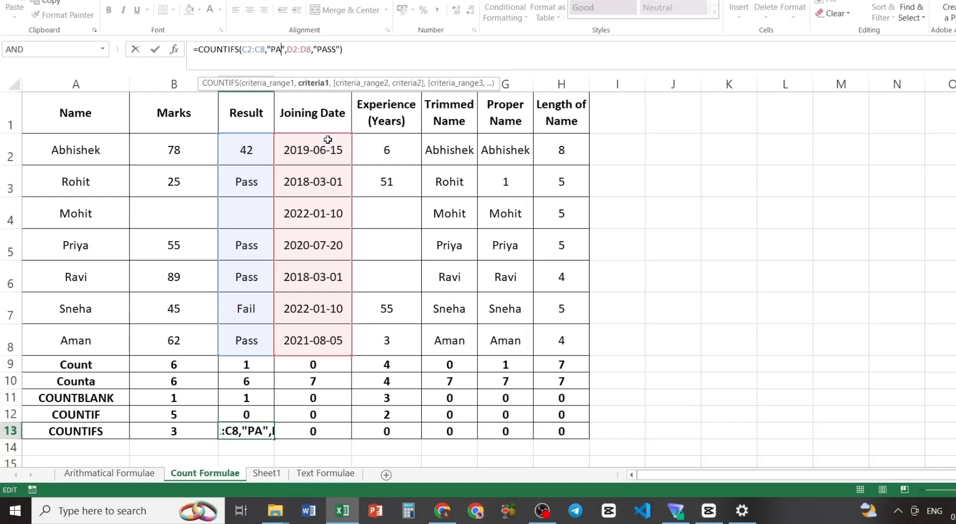
pyautogui.press('BackSpace')
pyautogui.press('BackSpace')
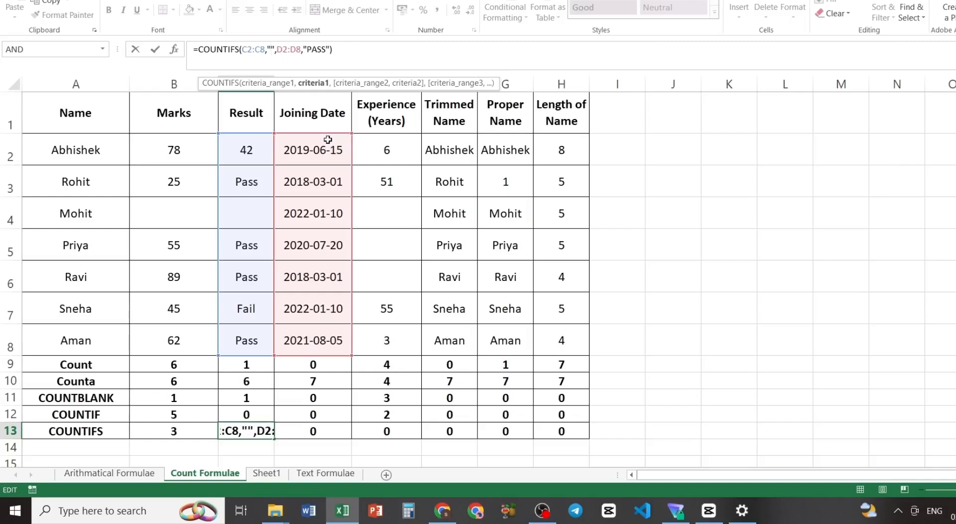
pyautogui.write('=PAS')
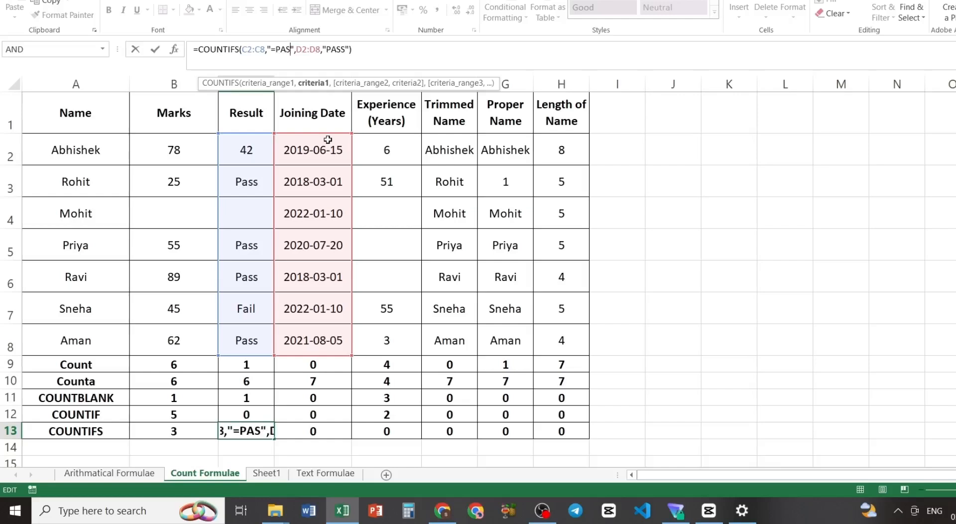
pyautogui.write('S')
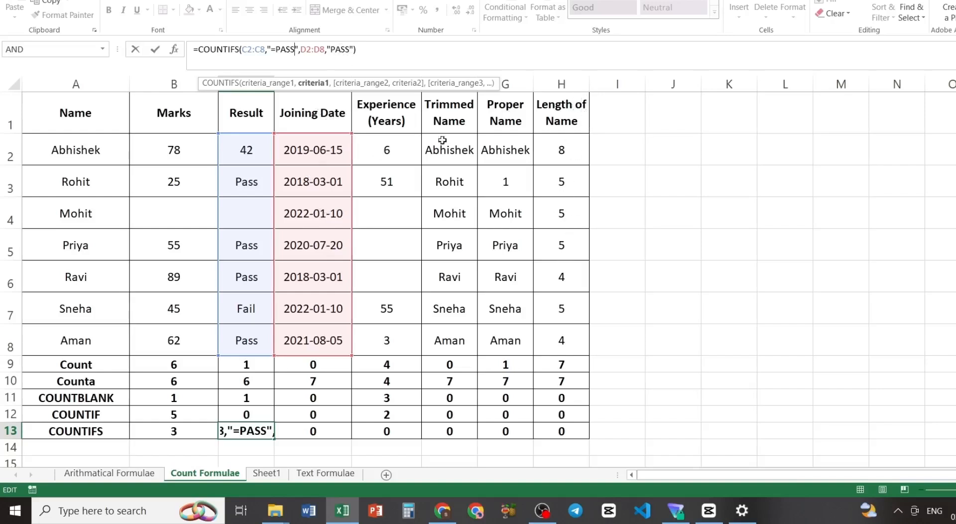
# - Change the second criteria range of the C13 formula to H2:H8, the Length of Name column
pyautogui.click(323, 48)
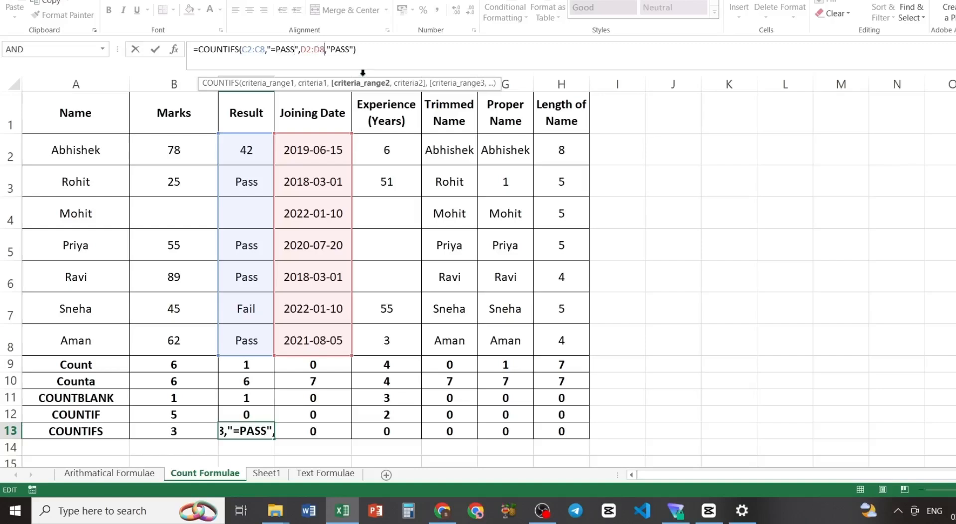
pyautogui.press('BackSpace')
pyautogui.press('BackSpace')
pyautogui.press('BackSpace')
pyautogui.press('BackSpace')
pyautogui.press('BackSpace')
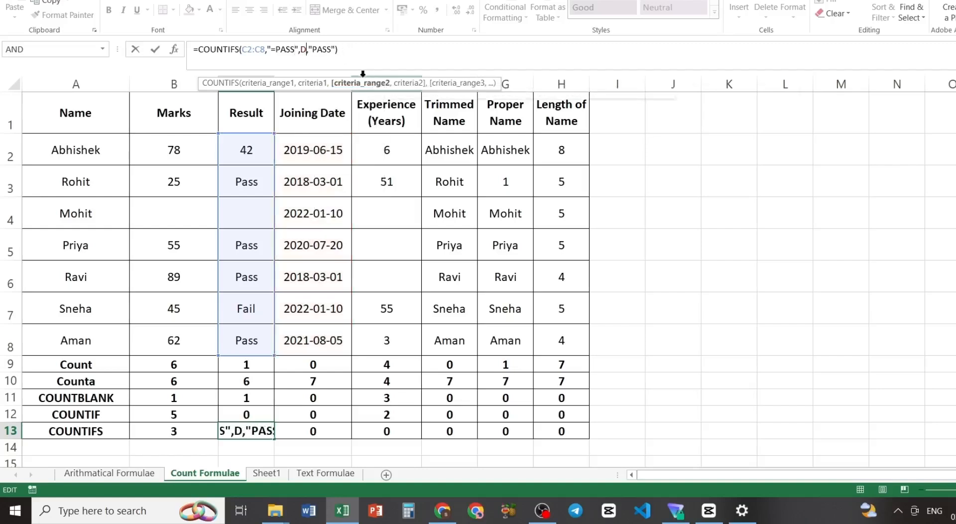
pyautogui.write('H2')
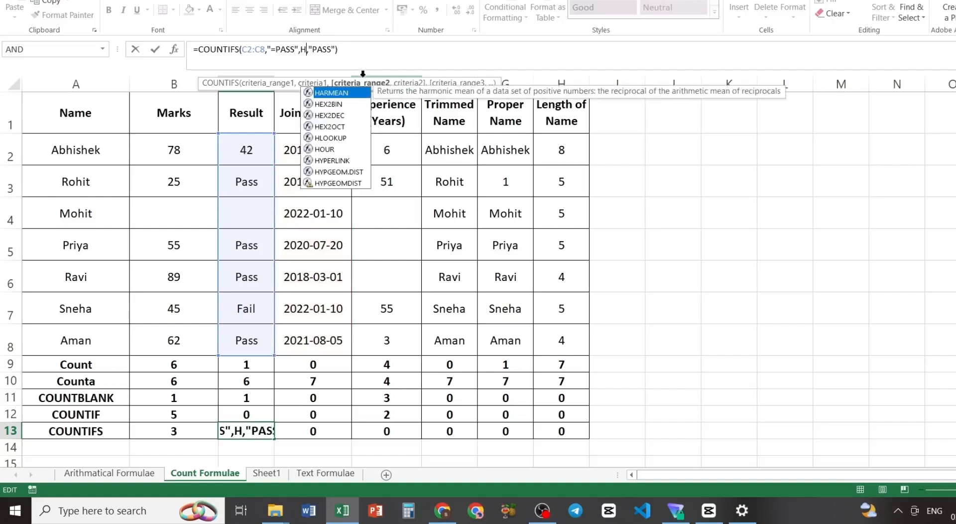
pyautogui.write(':')
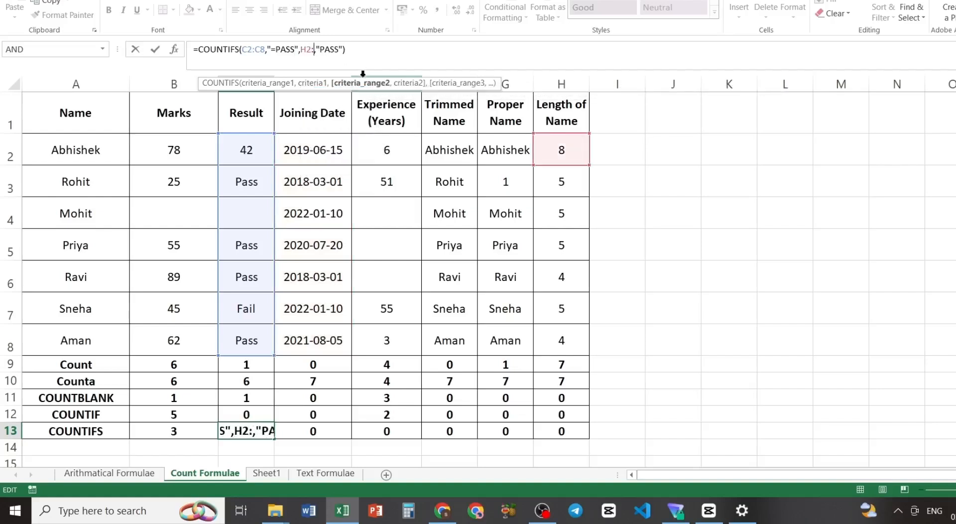
pyautogui.write('H8')
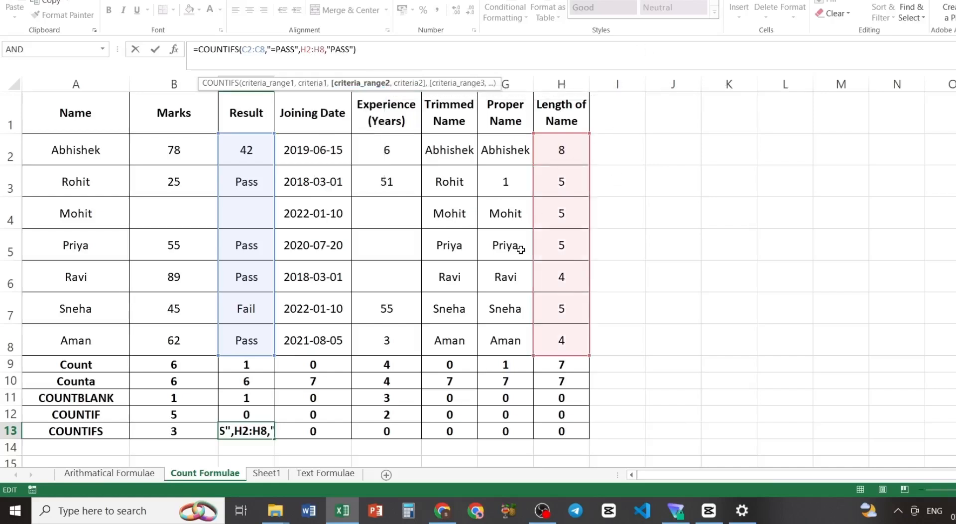
# - Set the second criterion of the C13 COUNTIFS formula to ">=5" and commit the formula
pyautogui.click(349, 50)
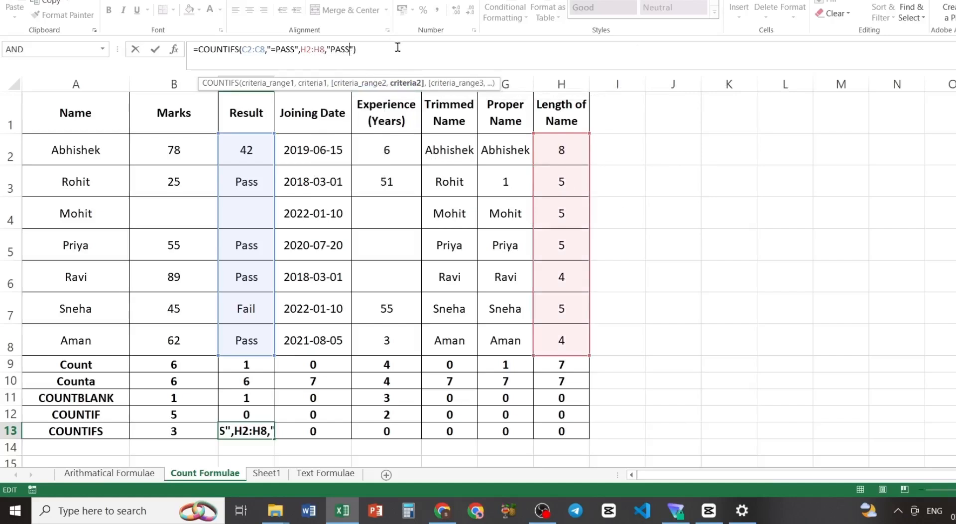
pyautogui.press('BackSpace')
pyautogui.press('BackSpace')
pyautogui.press('BackSpace')
pyautogui.press('BackSpace')
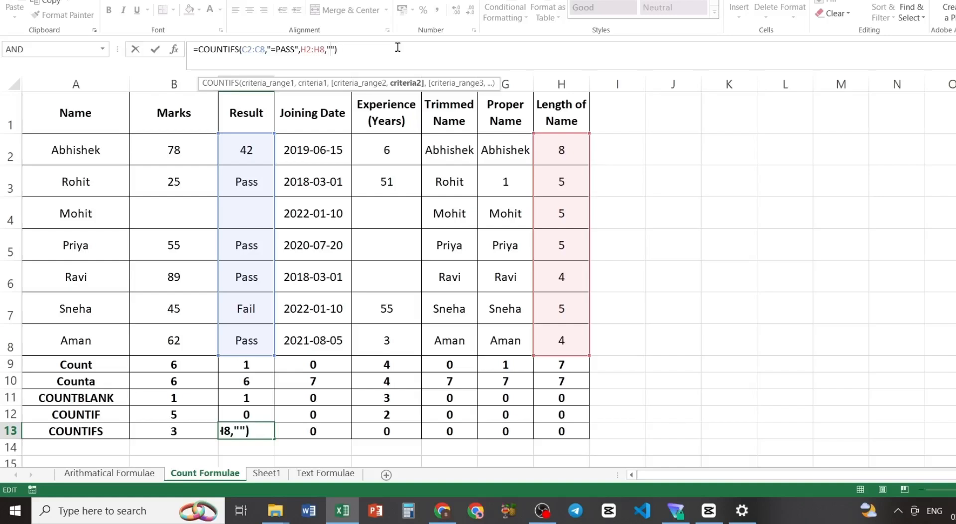
pyautogui.write('.')
pyautogui.press('BackSpace')
pyautogui.write('>=5')
pyautogui.click(382, 46)
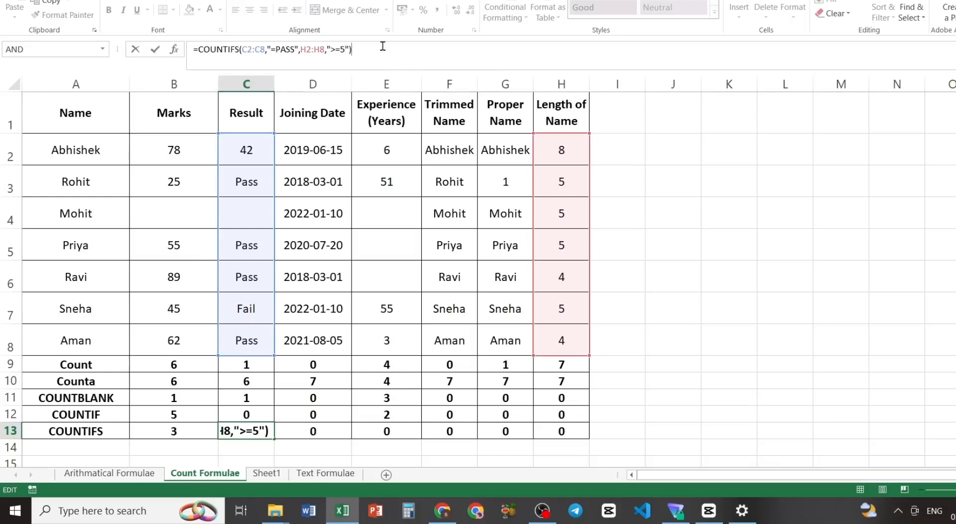
pyautogui.press('Return')
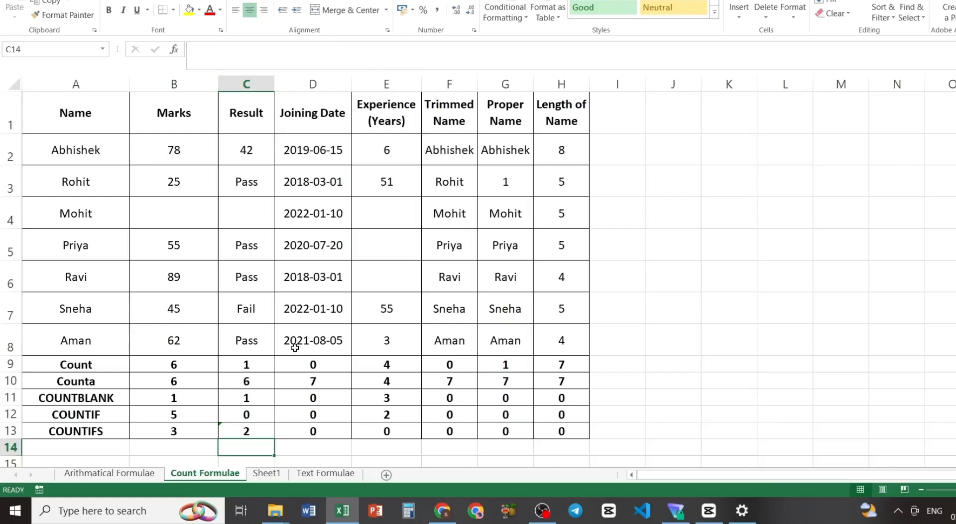
pyautogui.click(250, 434)
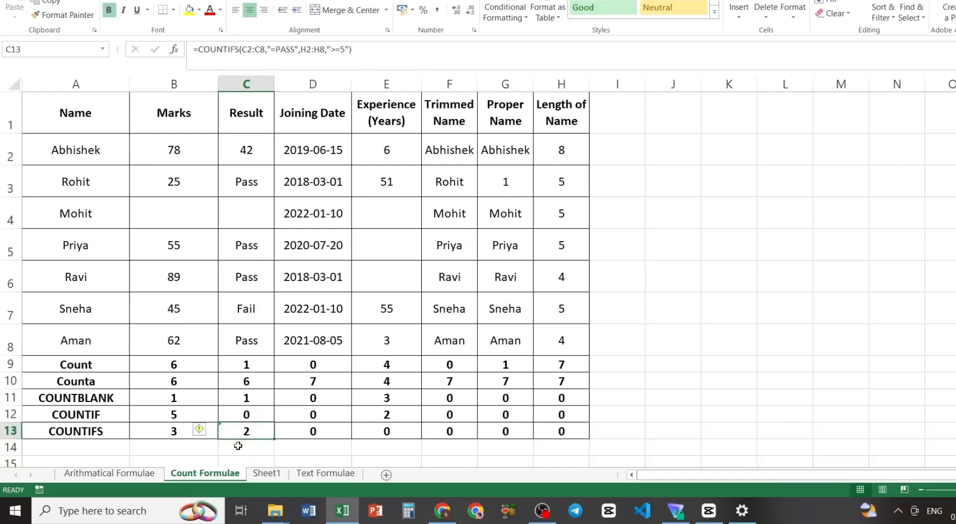